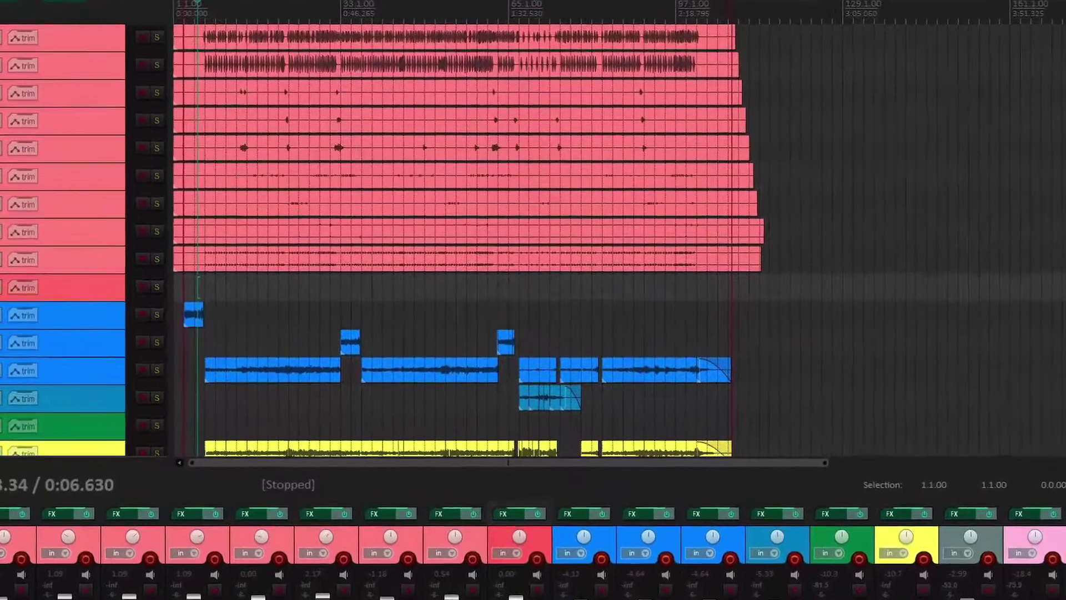
Try rendering the drum tracks one at a time, soloing each track and rendering the master mix for it
left_click(254, 82)
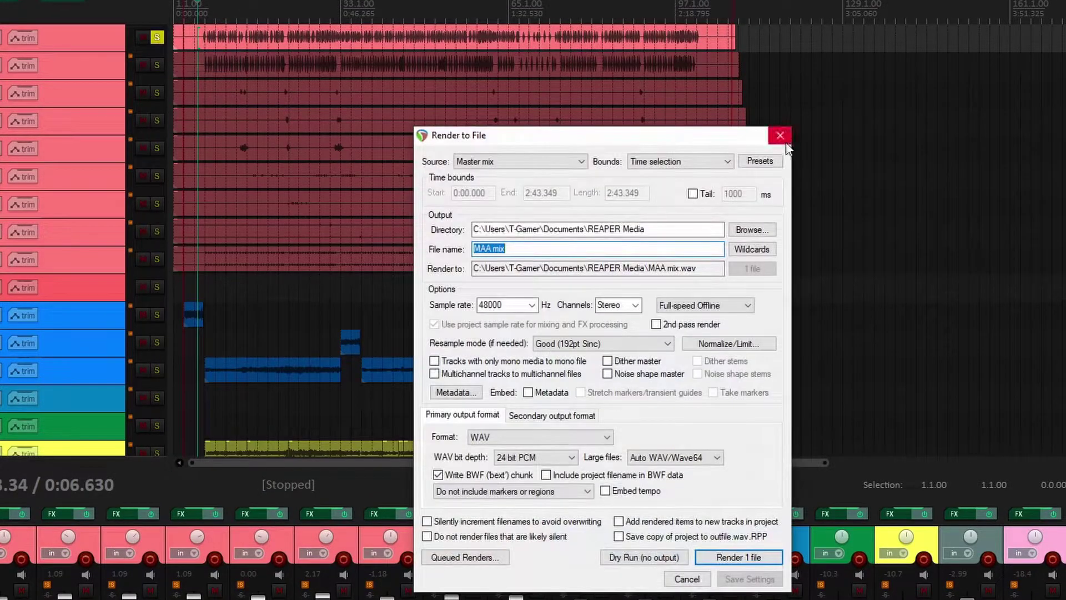
left_click(157, 66)
key("ctrl+alt+r")
key("Return")
left_click(157, 93)
key("ctrl+alt+r")
key("Return")
left_click(158, 92)
left_click(160, 118)
key("ctrl+alt+r")
key("Return")
left_click(159, 117)
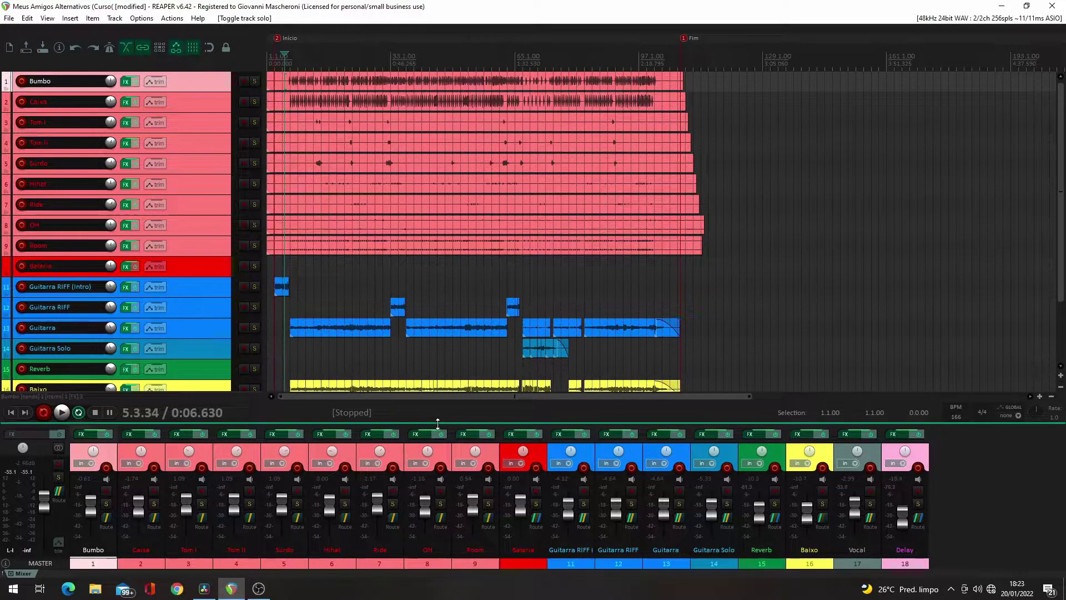
Enlarge the mixer to examine the tracks' effect chains and sends, and shrink it again
left_click_drag(436, 422, 458, 294)
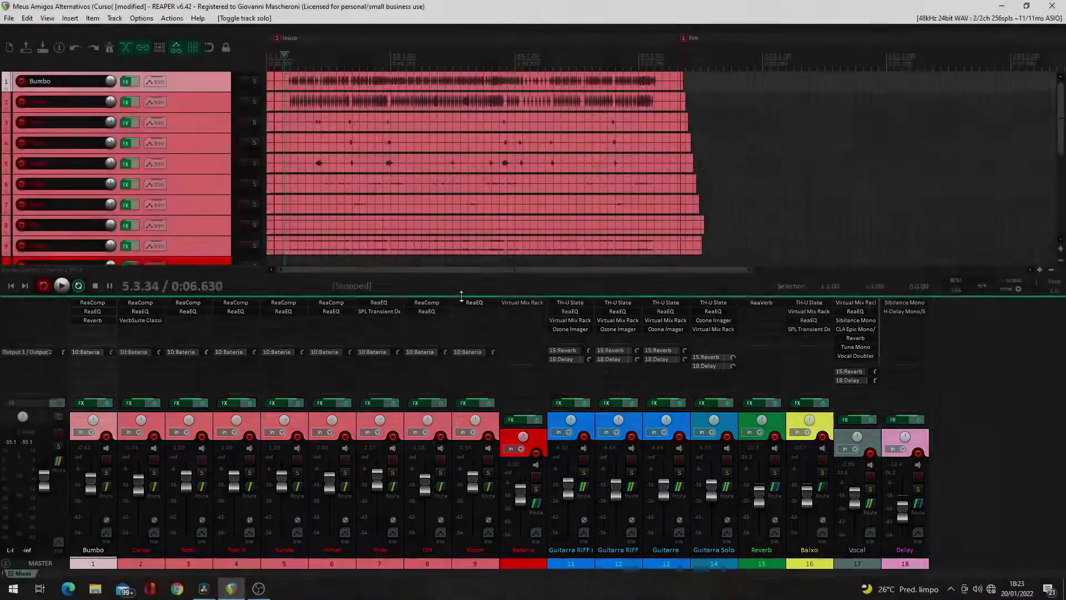
left_click_drag(461, 294, 440, 490)
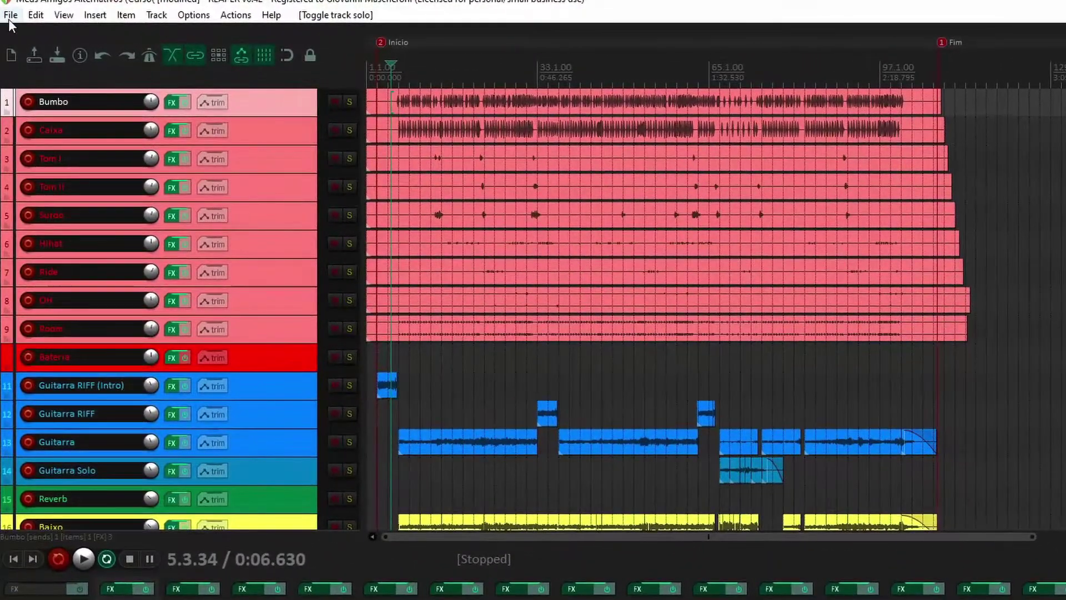
Open the render settings and set the source to Selected tracks (stems) with Time selection as the bounds
left_click(9, 17)
left_click(83, 256)
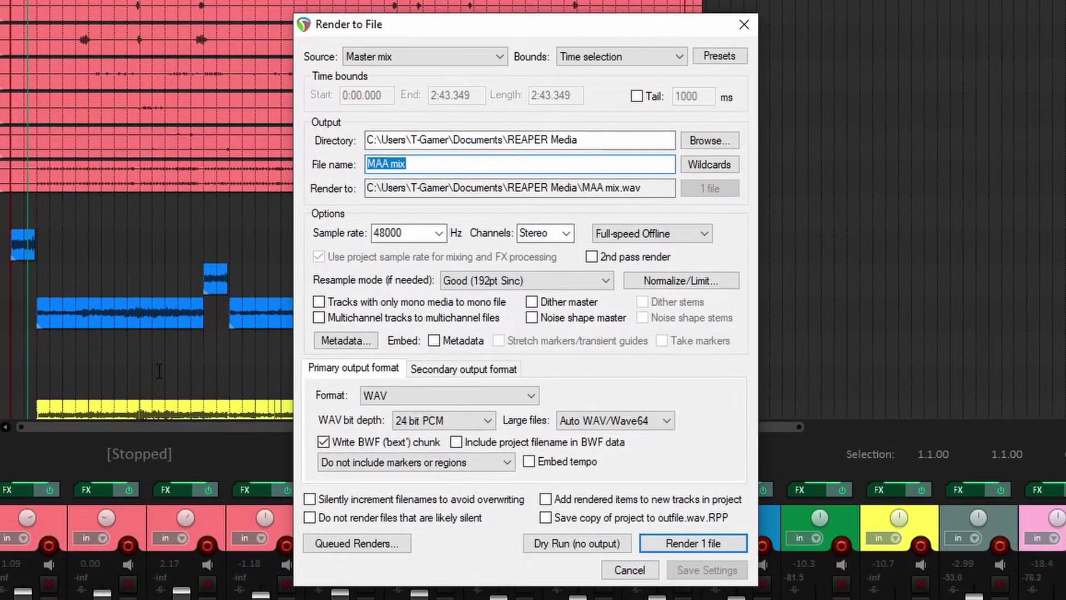
left_click(464, 56)
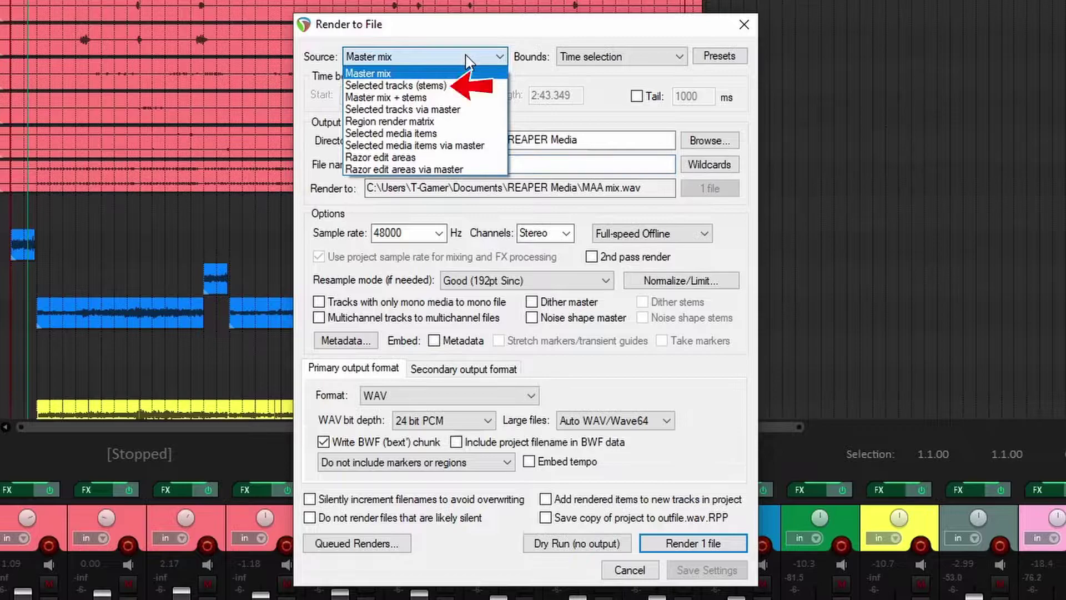
left_click(460, 86)
left_click(652, 62)
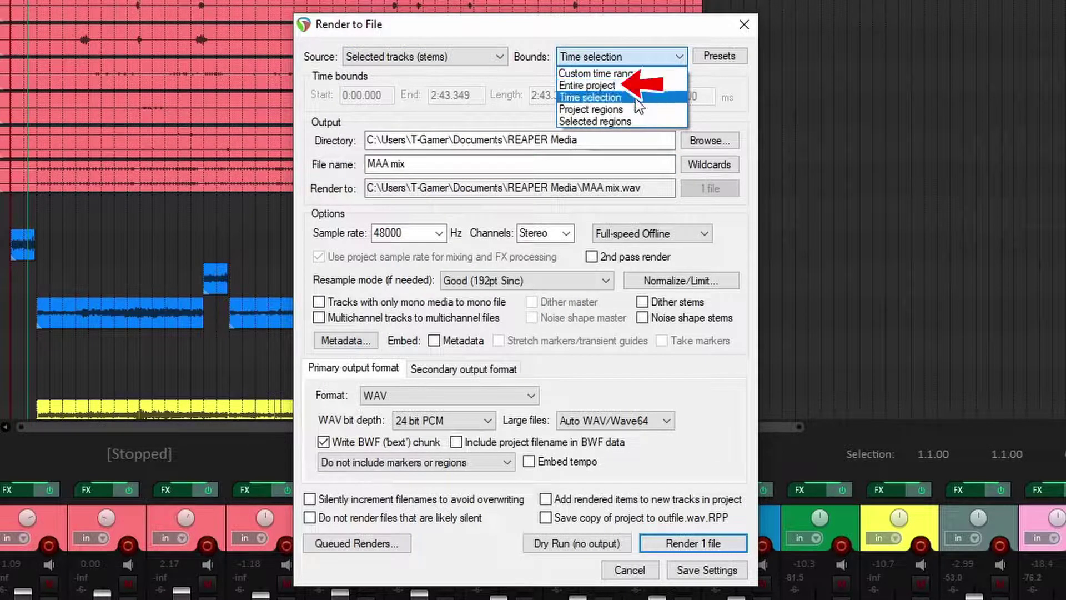
left_click(636, 100)
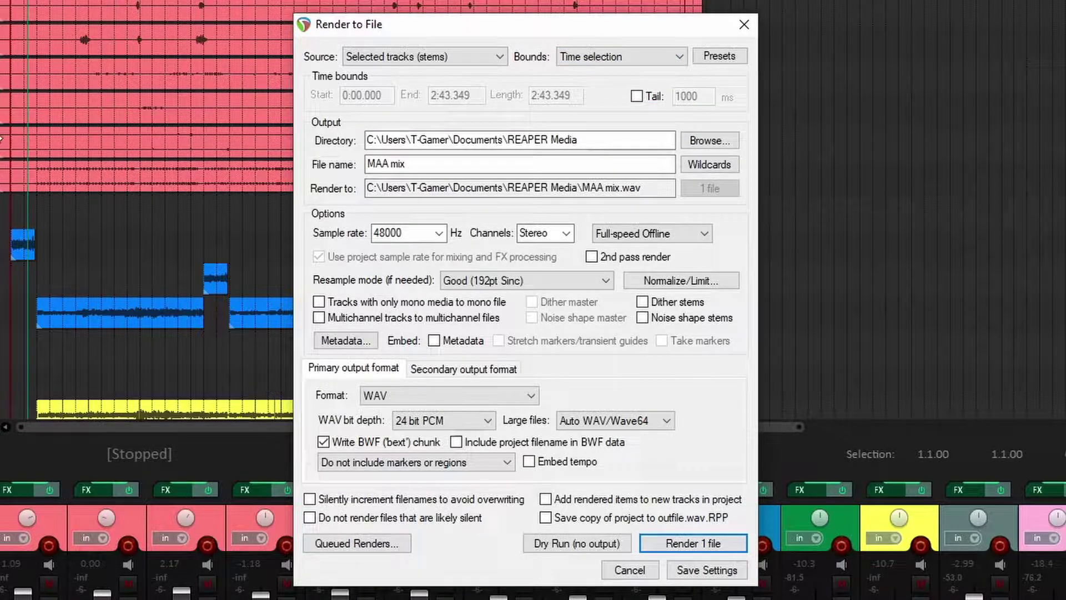
Make a time selection from about the project start to just past the Fim marker, ending at about 2:36.2
scroll(75, 34, "up", 2)
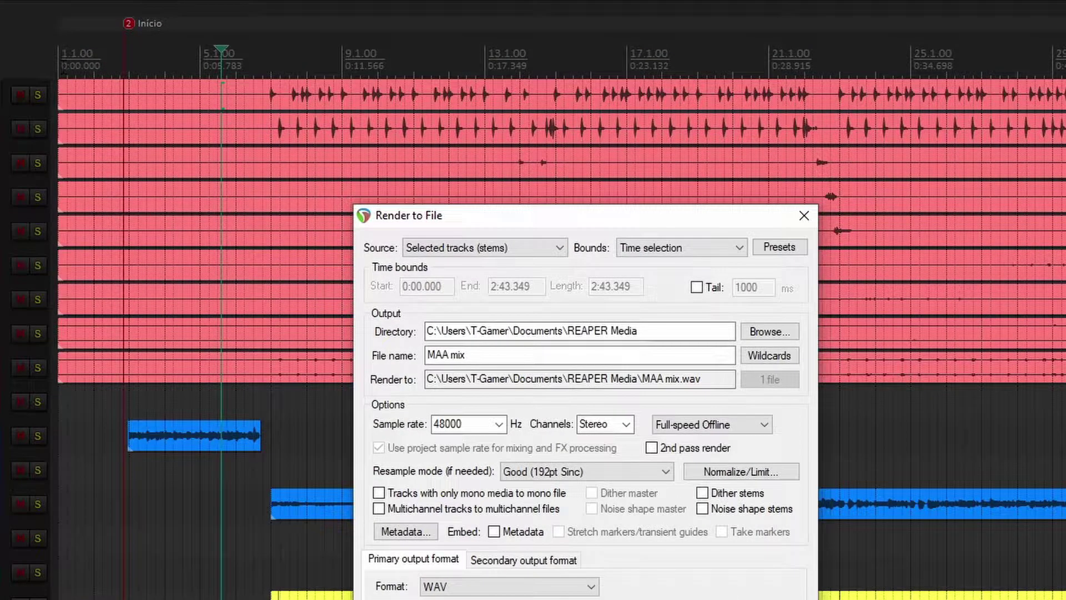
scroll(533, 278, "right", 10)
left_click(819, 34)
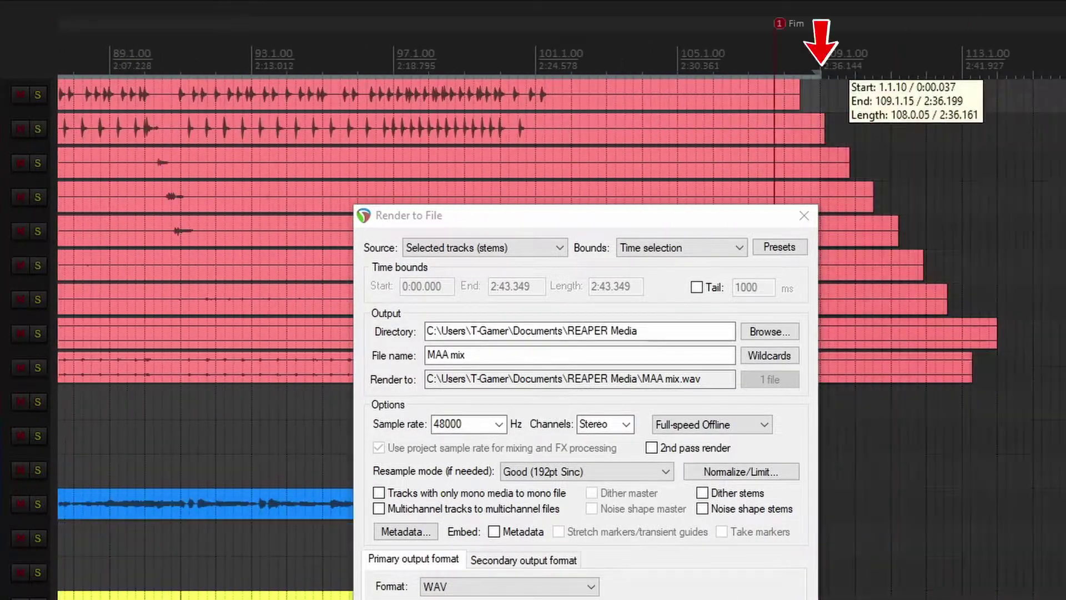
scroll(275, 172, "down", 5)
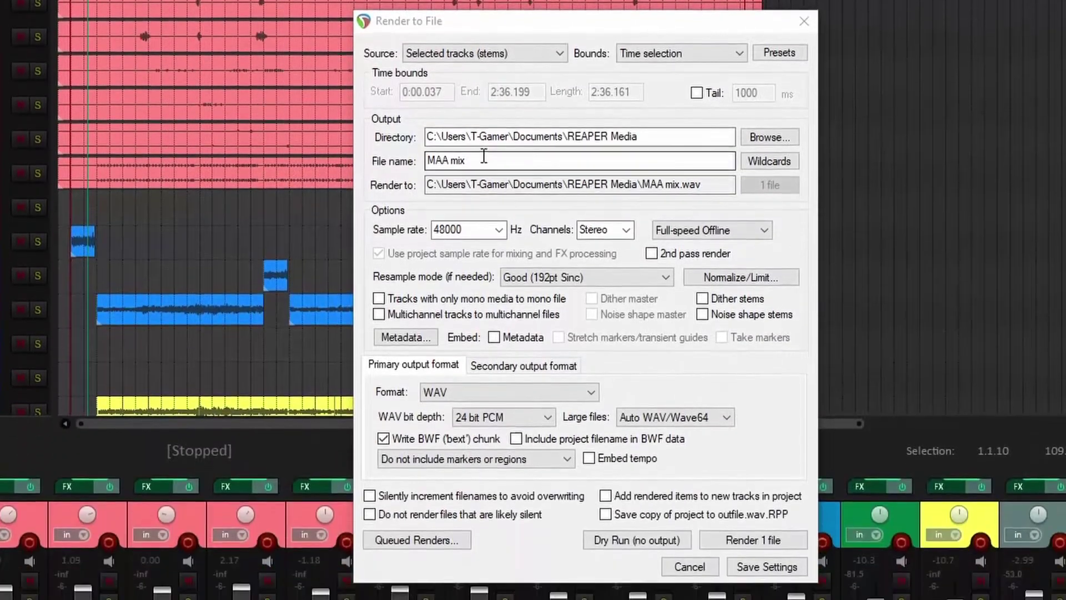
Replace the render file name with the track and tempo wildcards as $track-$tempoBPM-
left_click(430, 272)
key("BackSpace")
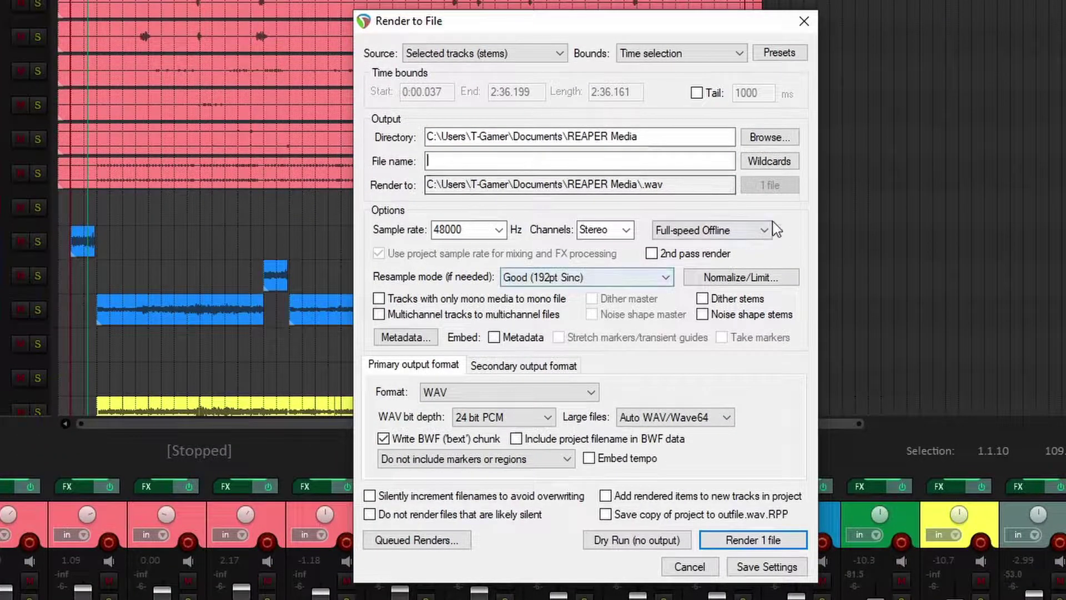
left_click(766, 162)
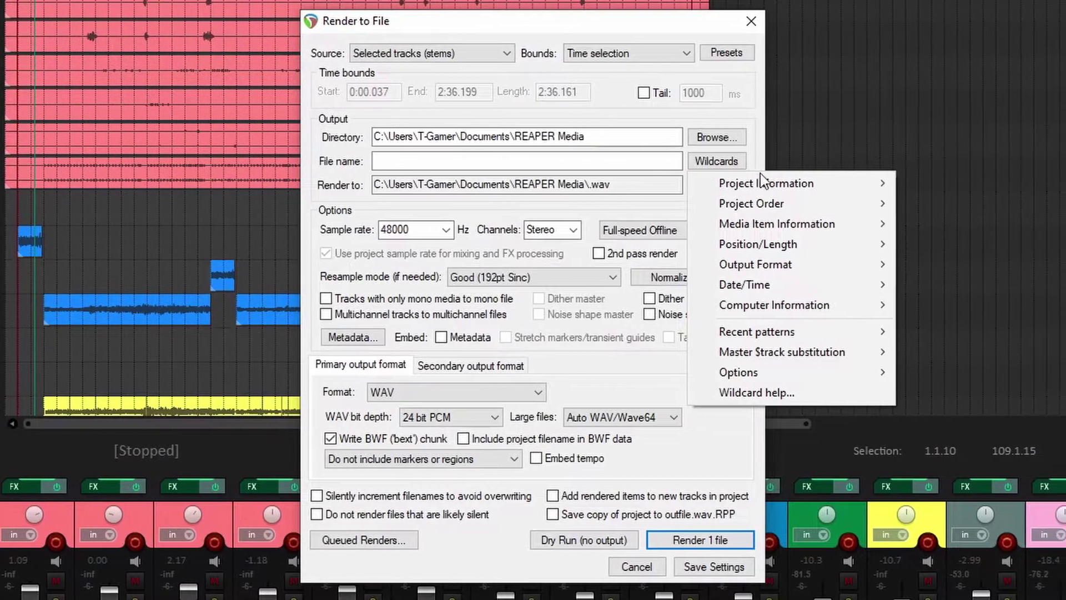
mouse_move(829, 186)
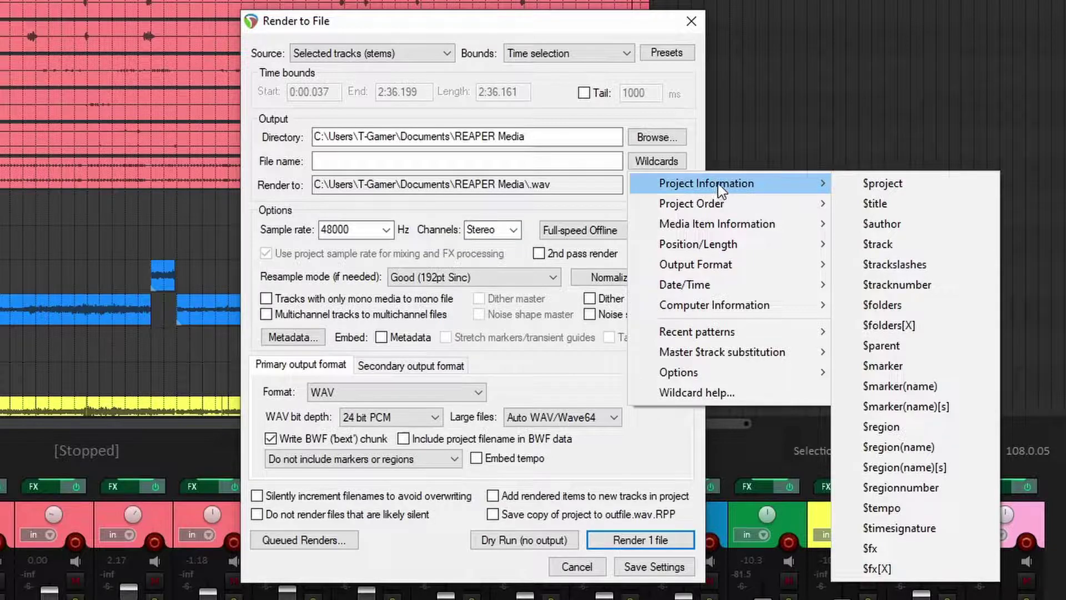
left_click(877, 244)
type("-")
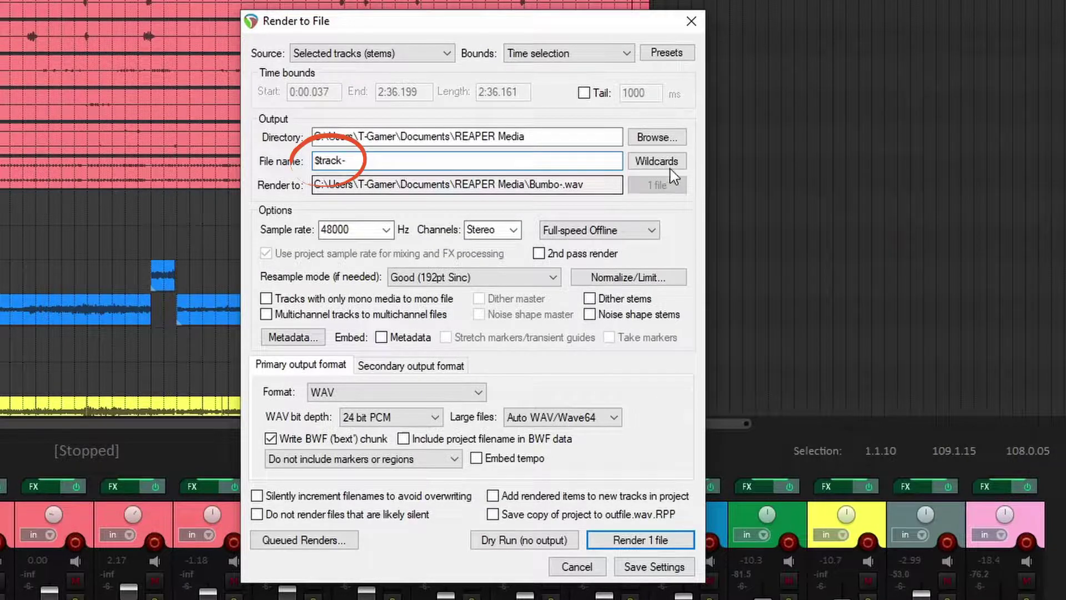
left_click(656, 161)
mouse_move(772, 186)
left_click(881, 508)
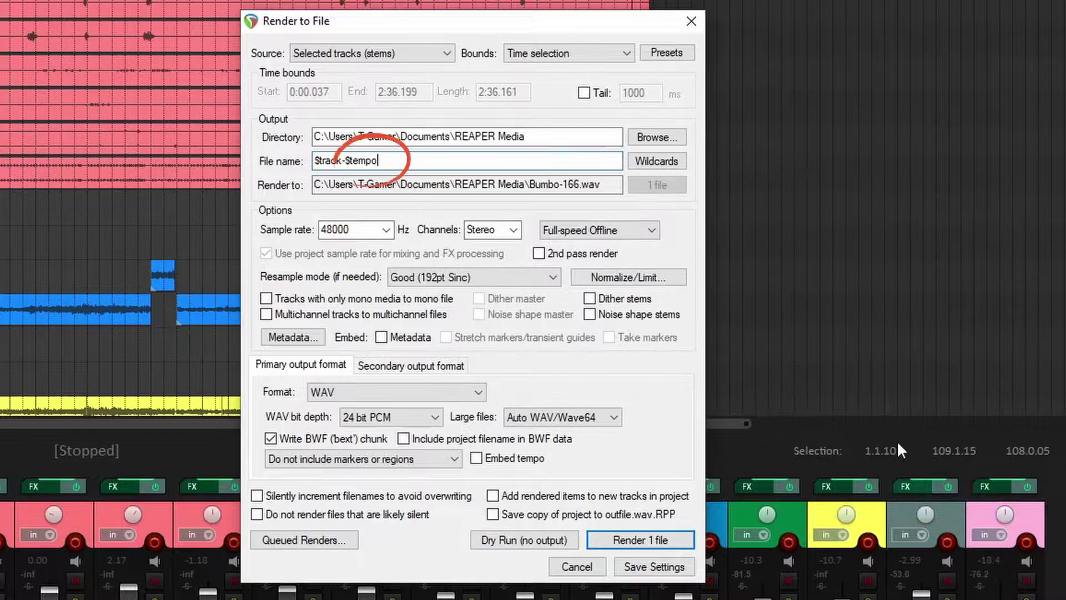
type("BPM-")
Extend the render file name with the sample rate and bit depth wildcards as $samplerateHz-$bitdepthbit
left_click(656, 161)
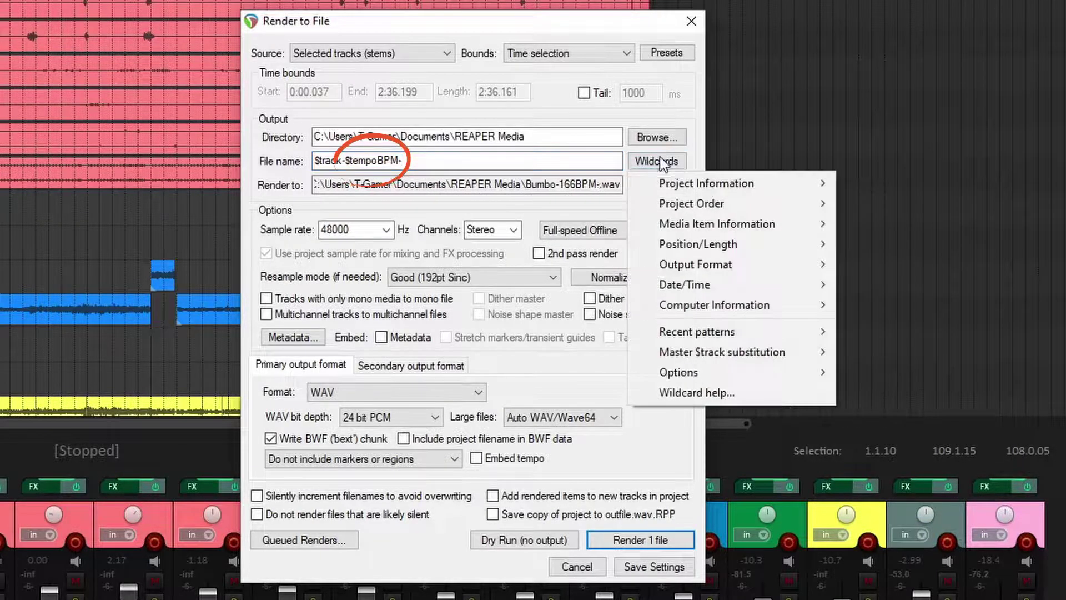
mouse_move(749, 263)
left_click(878, 285)
type("Hz-")
left_click(657, 161)
mouse_move(757, 328)
left_click(881, 388)
type("bitdepthbit")
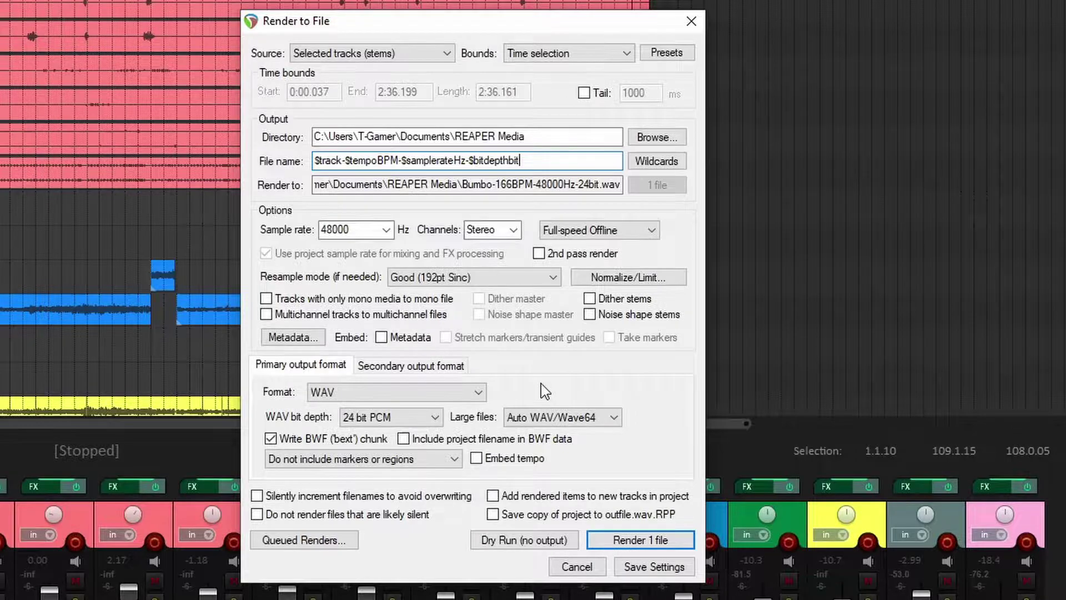
Try the option that renders tracks with only mono media to mono files
left_click(266, 300)
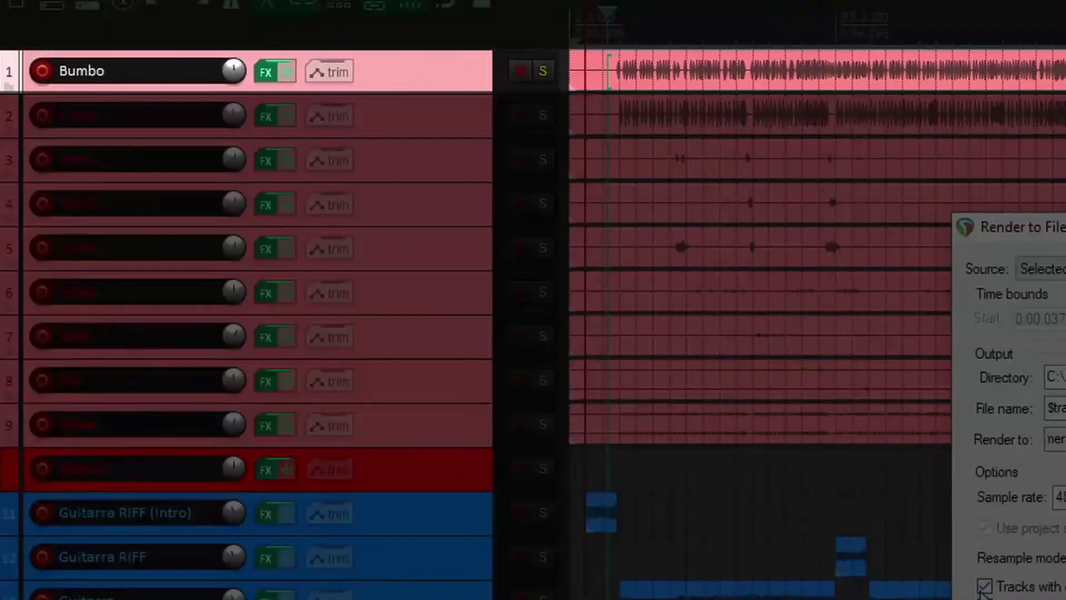
left_click(416, 115)
left_click(416, 160)
left_click(416, 248, "shift")
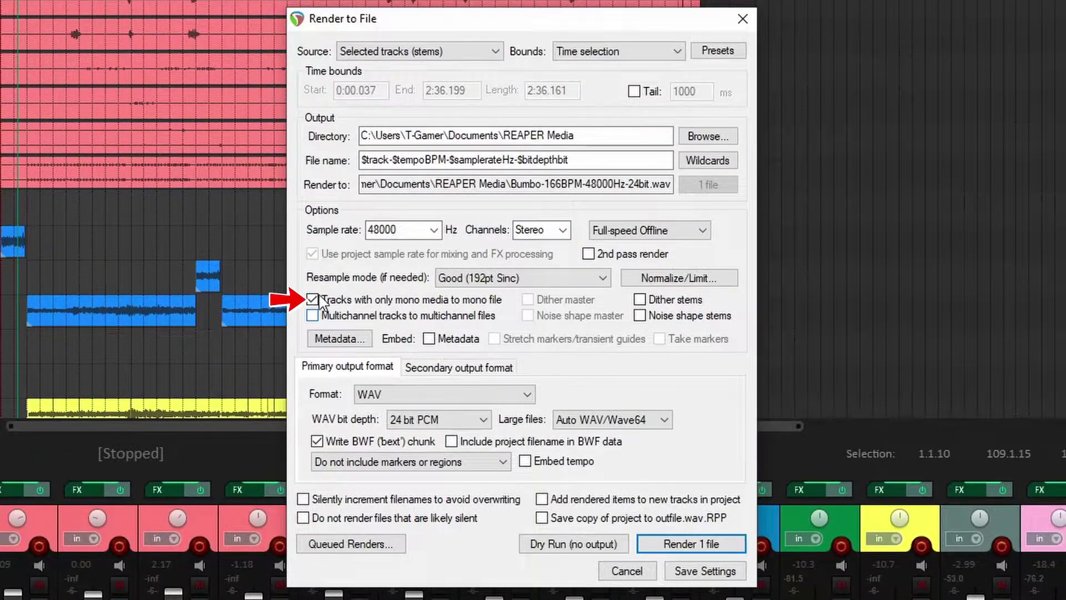
left_click(317, 300)
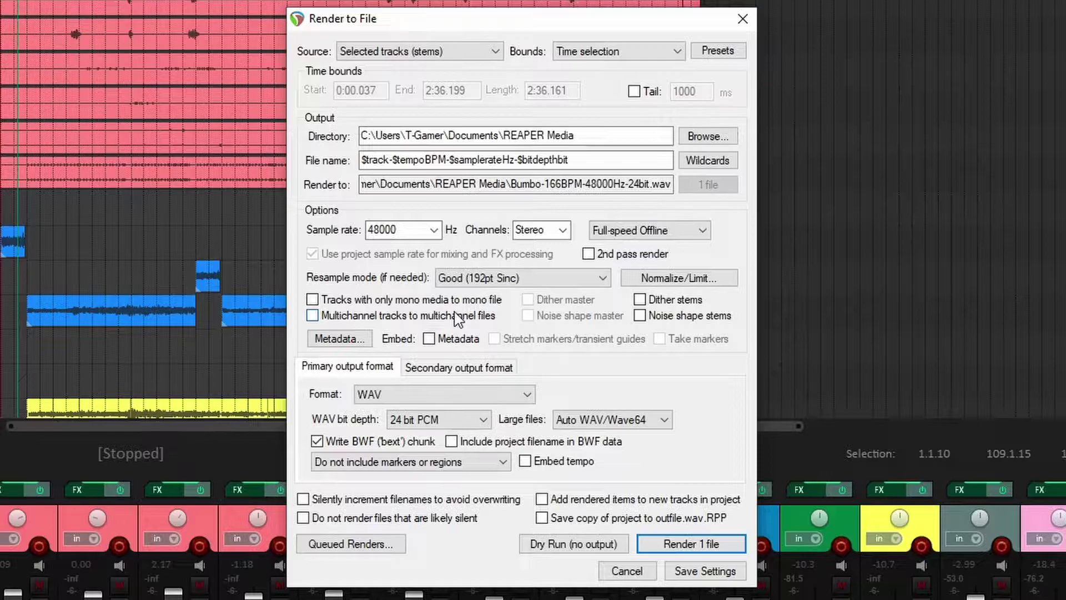
Choose WAV as the primary output format for the render
left_click(444, 394)
scroll(444, 444, "up", 2)
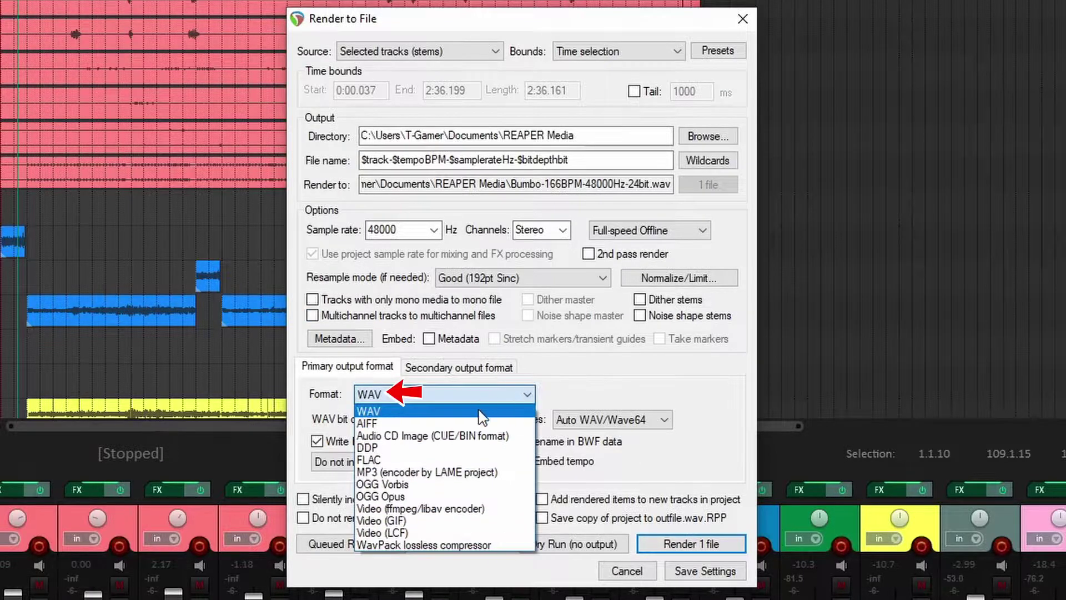
left_click(444, 408)
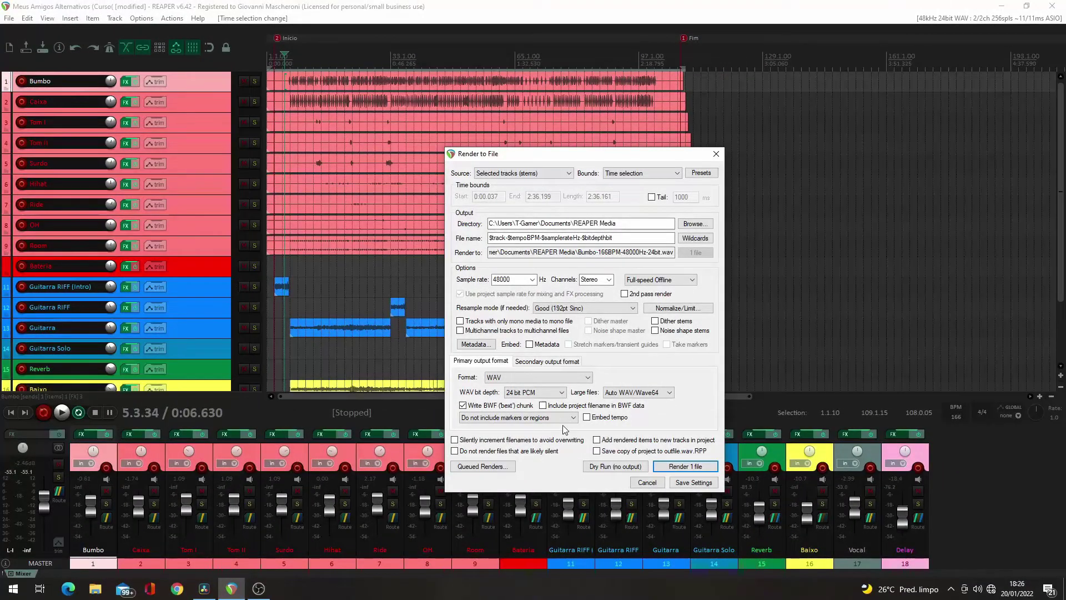
Select all tracks from Bumbo through Delay and exclude the Reverb track from the selection
left_click(195, 85)
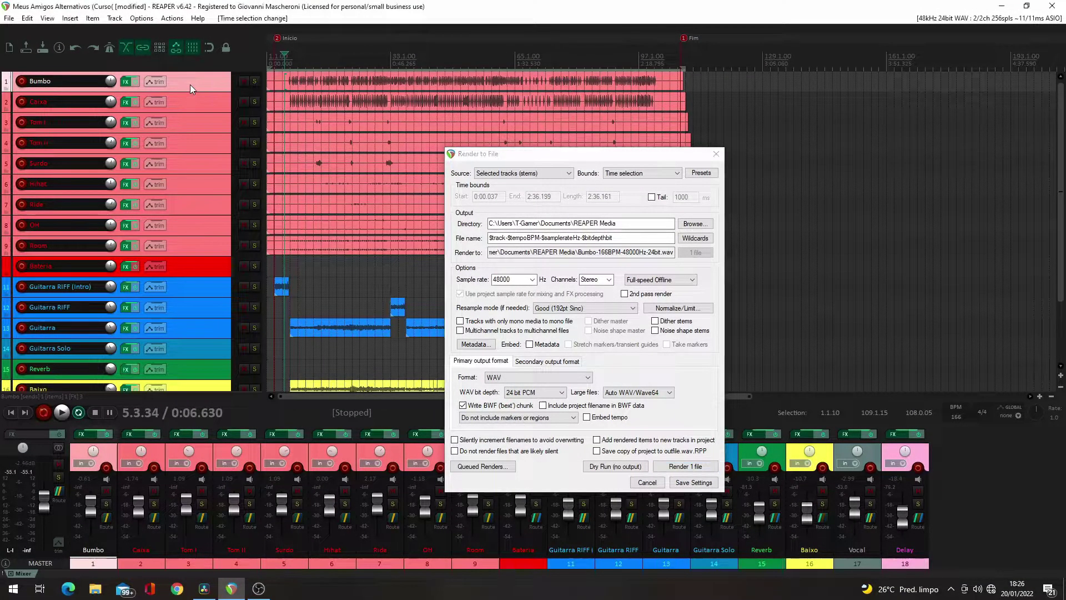
scroll(198, 215, "down", 3)
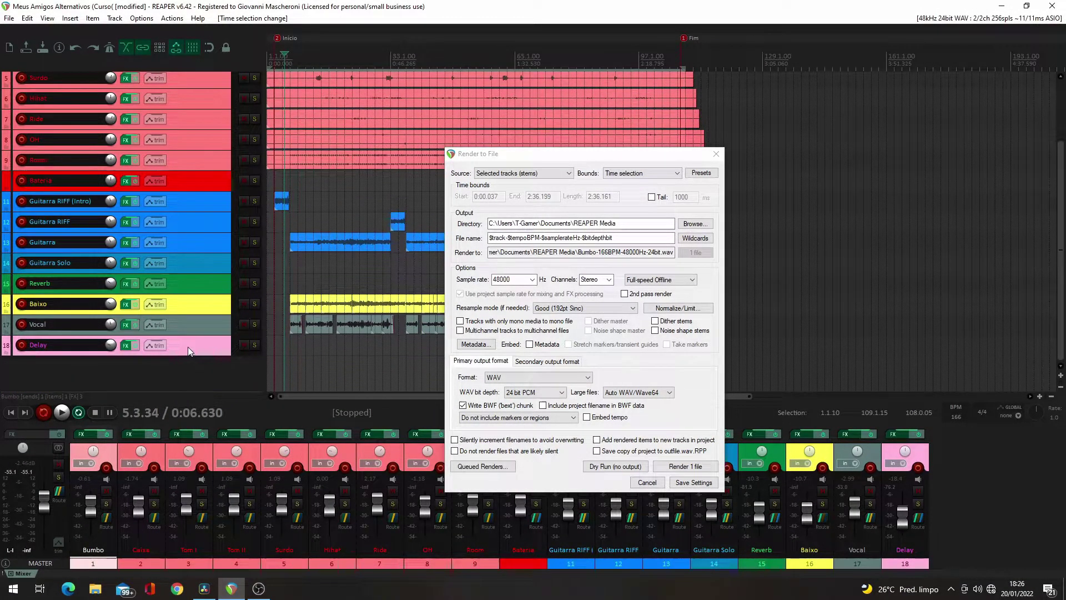
left_click(188, 351, "shift")
scroll(188, 284, "up", 3)
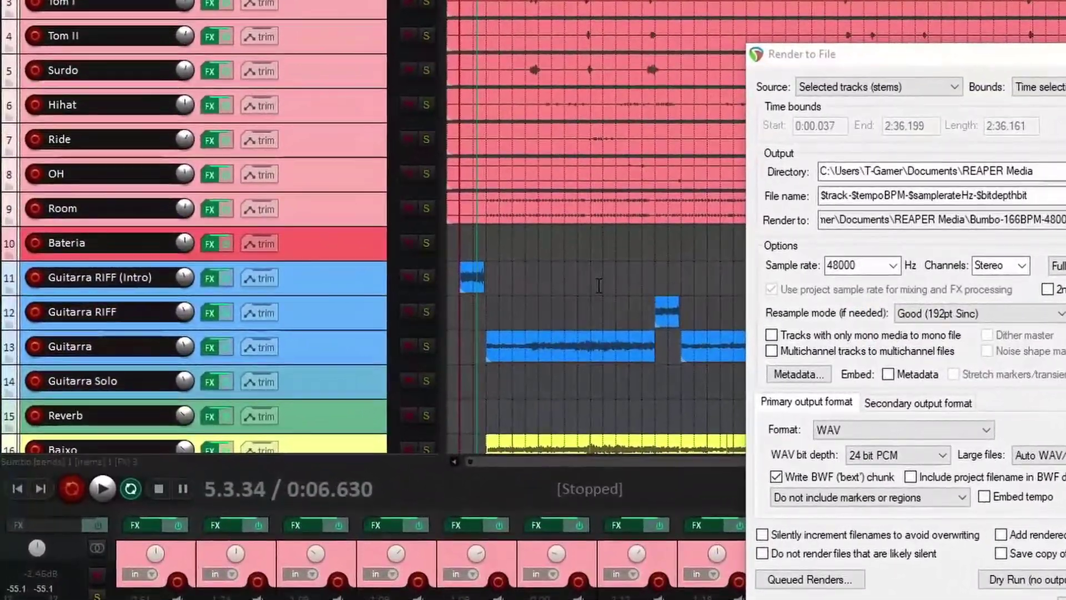
scroll(598, 286, "down", 2)
scroll(367, 289, "down", 2)
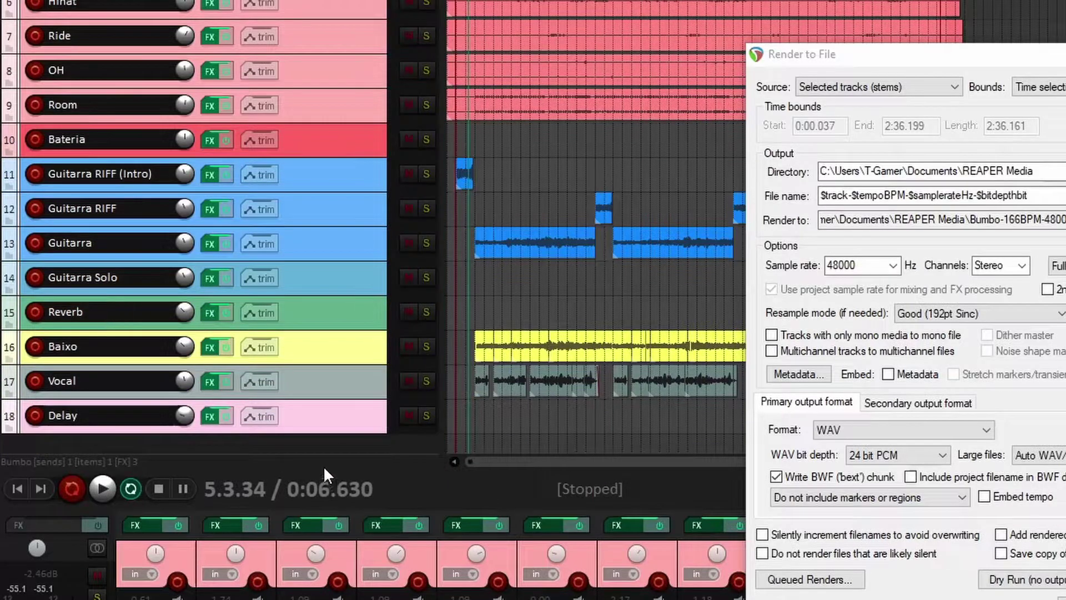
key("ctrl")
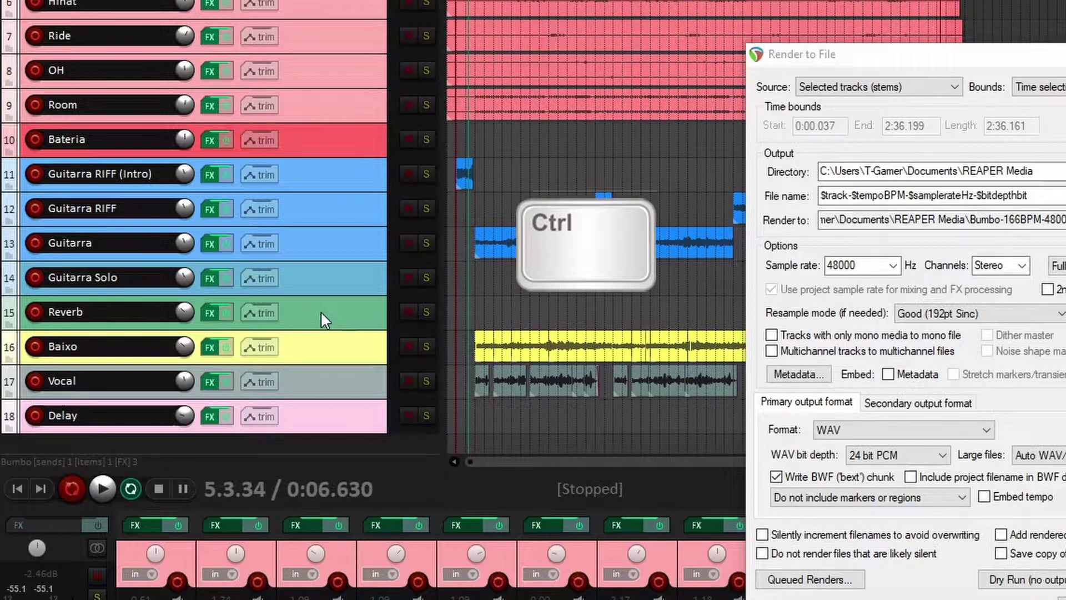
left_click(321, 310, "ctrl")
scroll(321, 311, "up", 3)
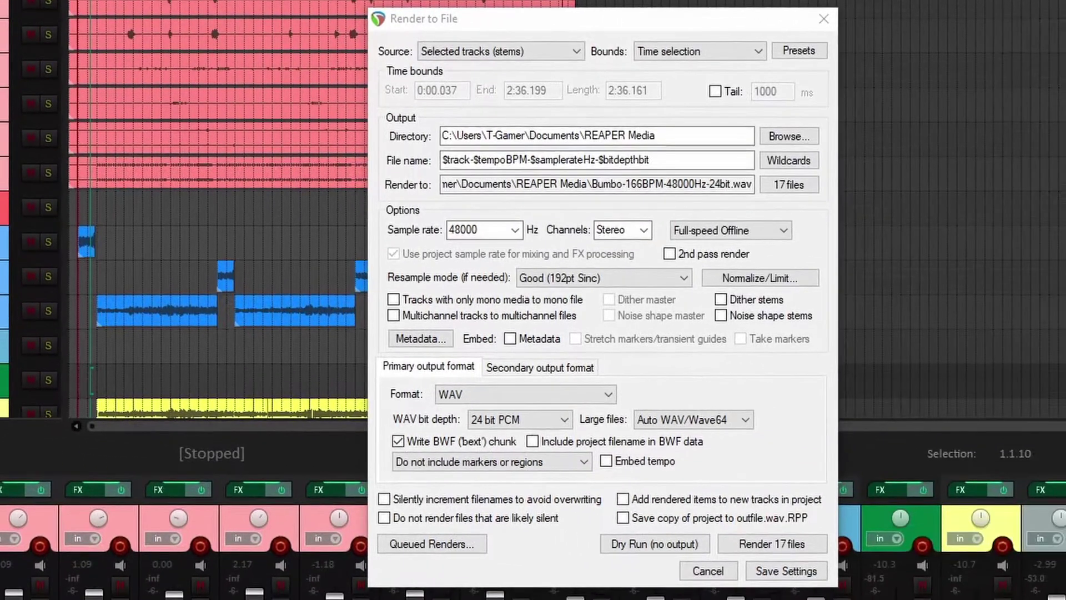
Render the 17 selected tracks as files, check them in their output folder, and close the render windows
left_click(772, 543)
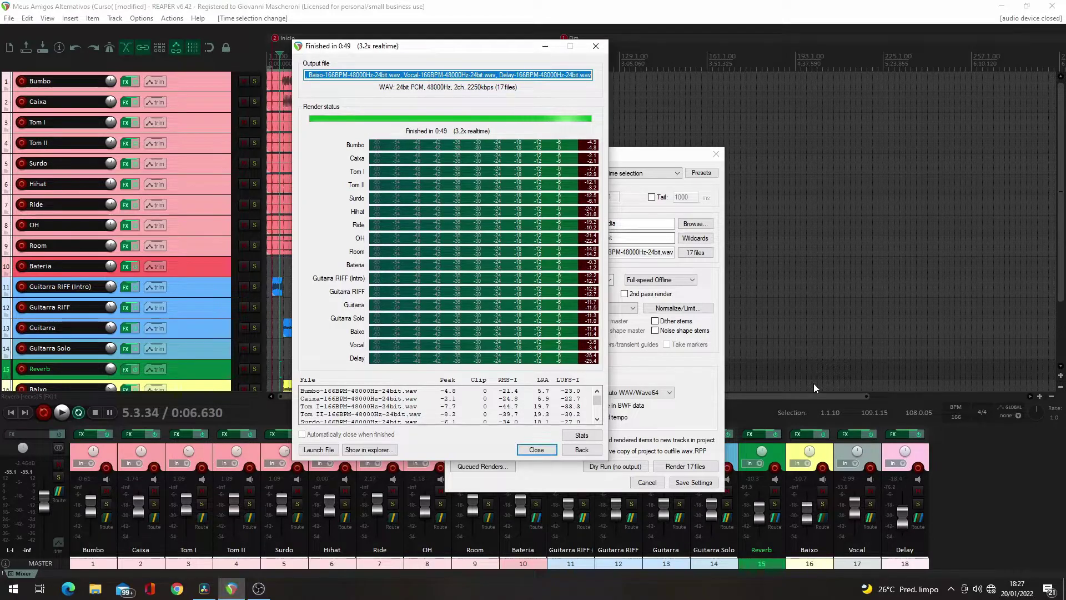
left_click(368, 450)
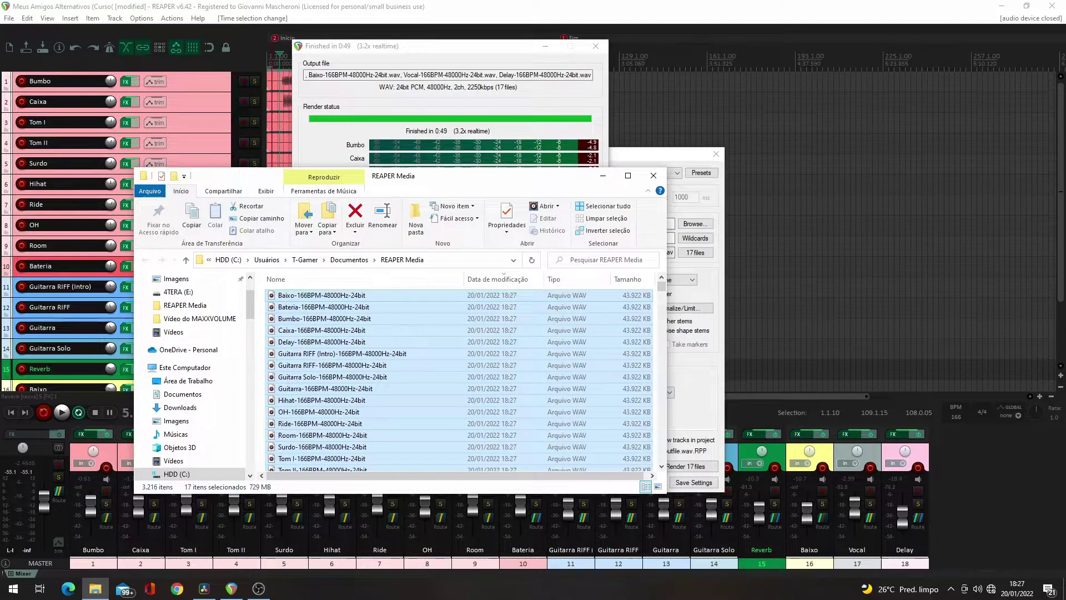
left_click(654, 176)
left_click(595, 45)
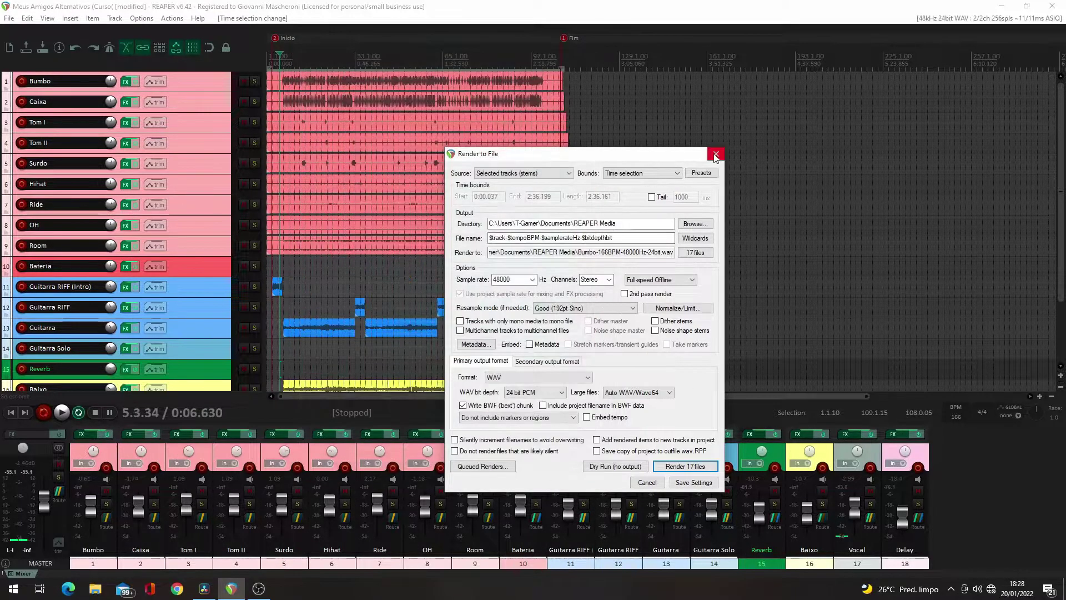
left_click(715, 158)
Insert the rendered stem files from the REAPER Media folder into an empty project on separate tracks and play them
left_click(9, 18)
left_click(91, 83)
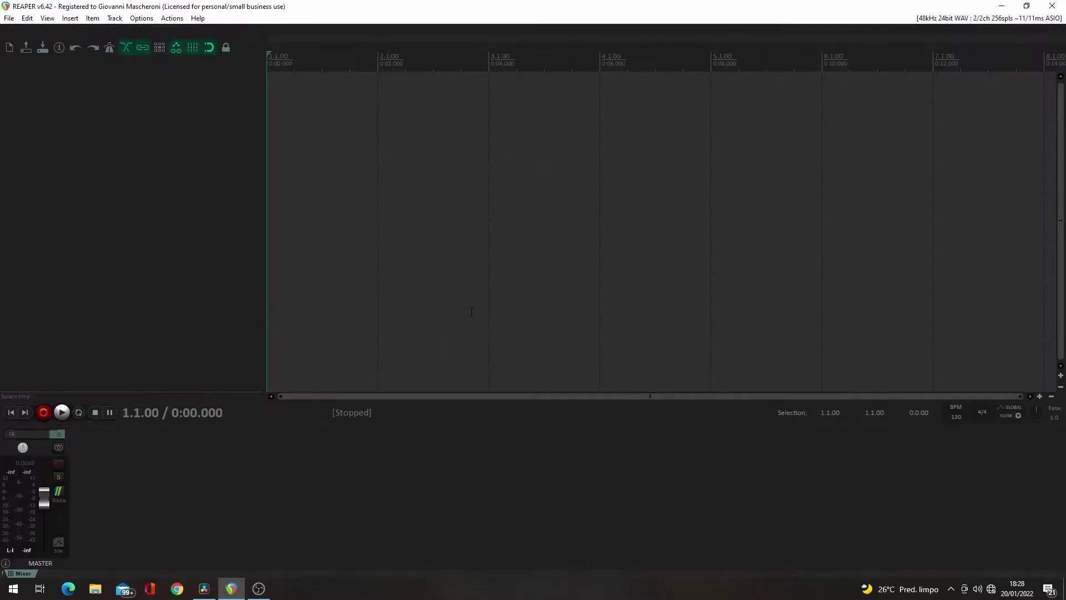
left_click(96, 589)
left_click(185, 367)
scroll(310, 341, "up", 5)
key("ctrl+a")
left_click_drag(311, 388, 283, 117)
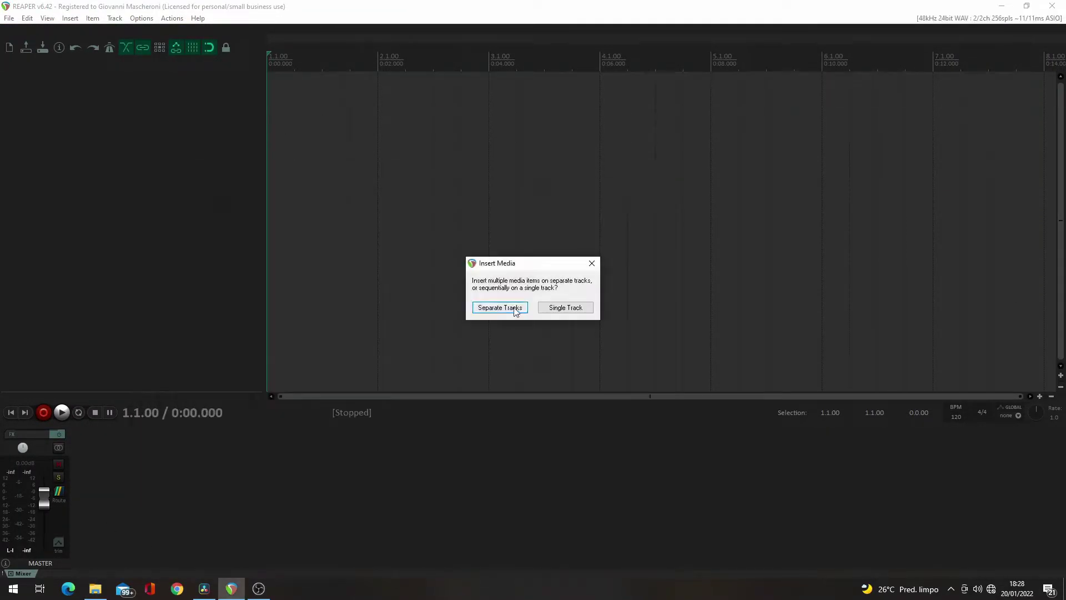
left_click(500, 307)
key("space")
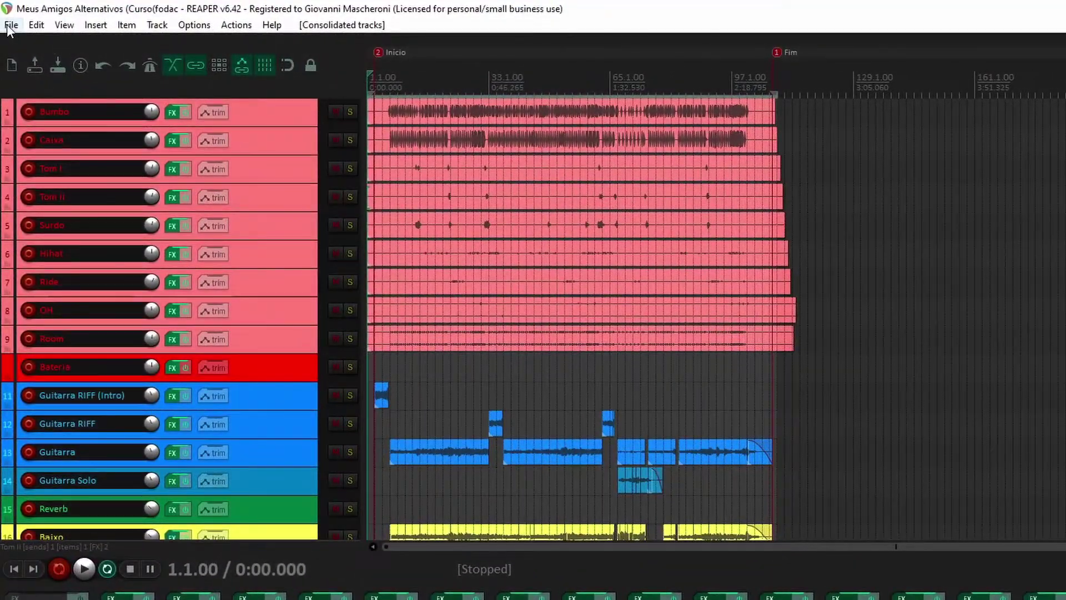
Open the Consolidate/Export tracks dialog and set it to process all tracks
left_click(10, 25)
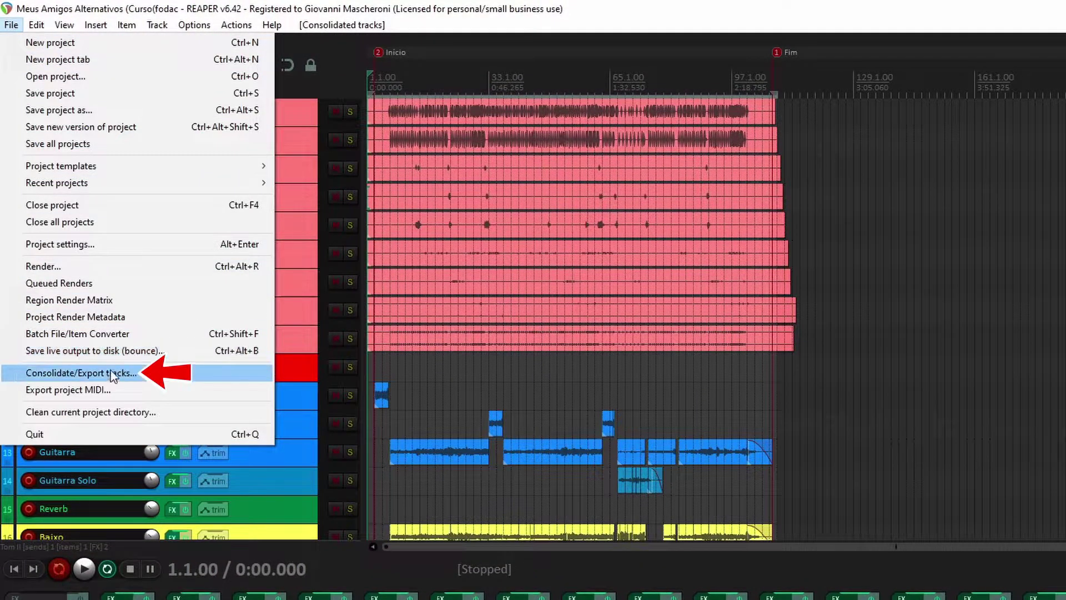
left_click(142, 374)
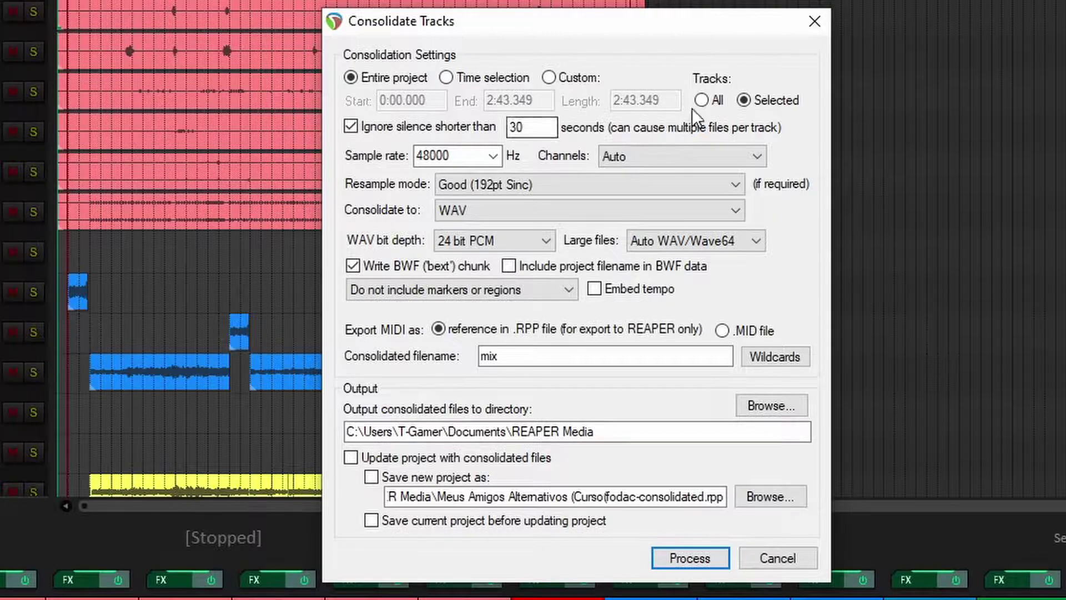
left_click(743, 100)
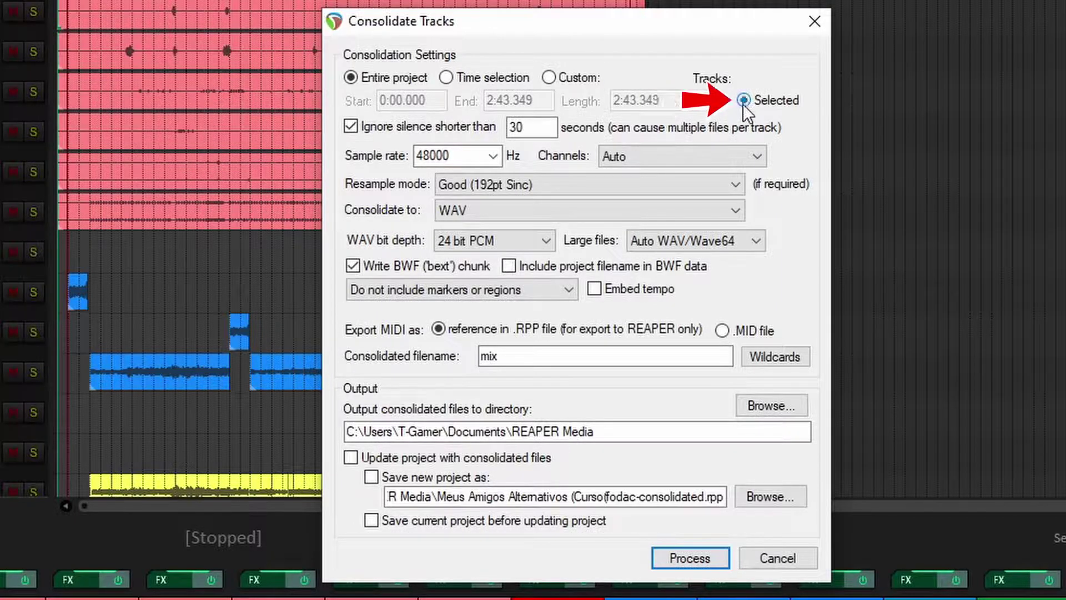
left_click(701, 100)
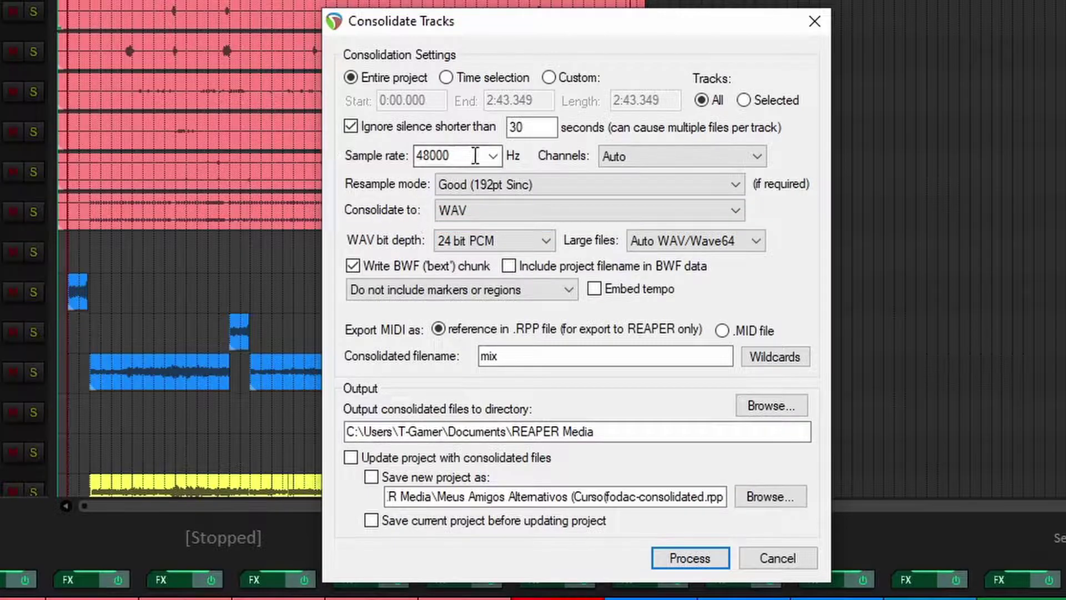
Set both the sample rate and the channels of the consolidated files to Auto
left_click(494, 163)
left_click(469, 176)
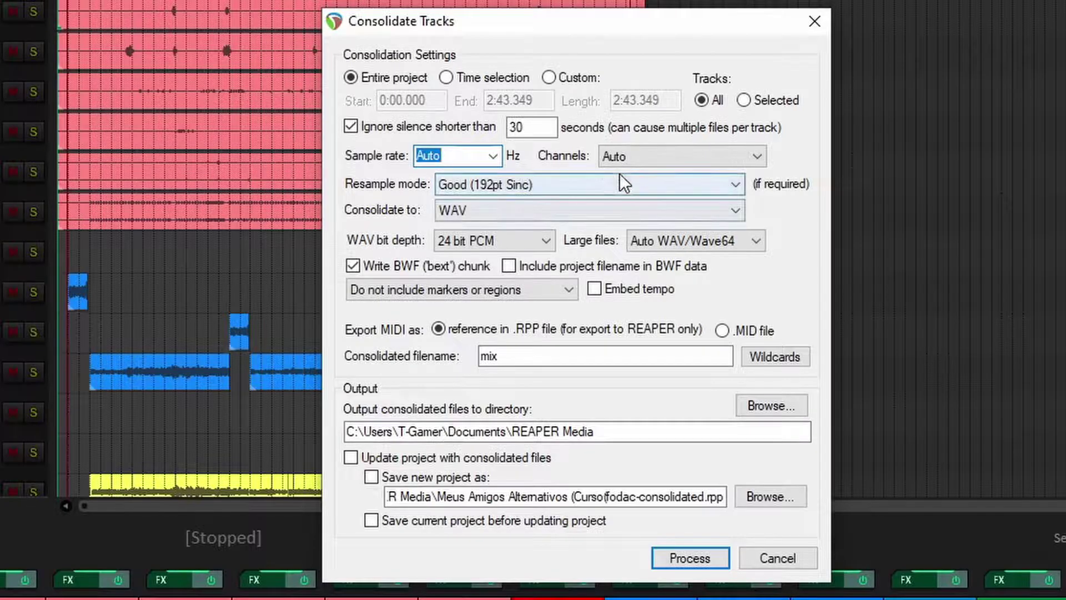
left_click(747, 157)
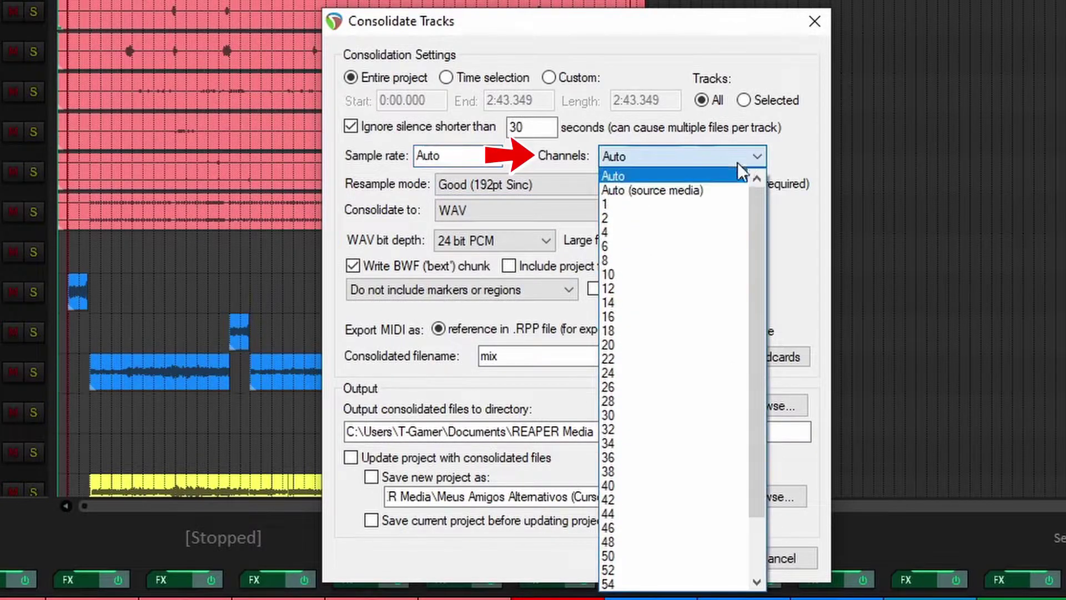
left_click(697, 178)
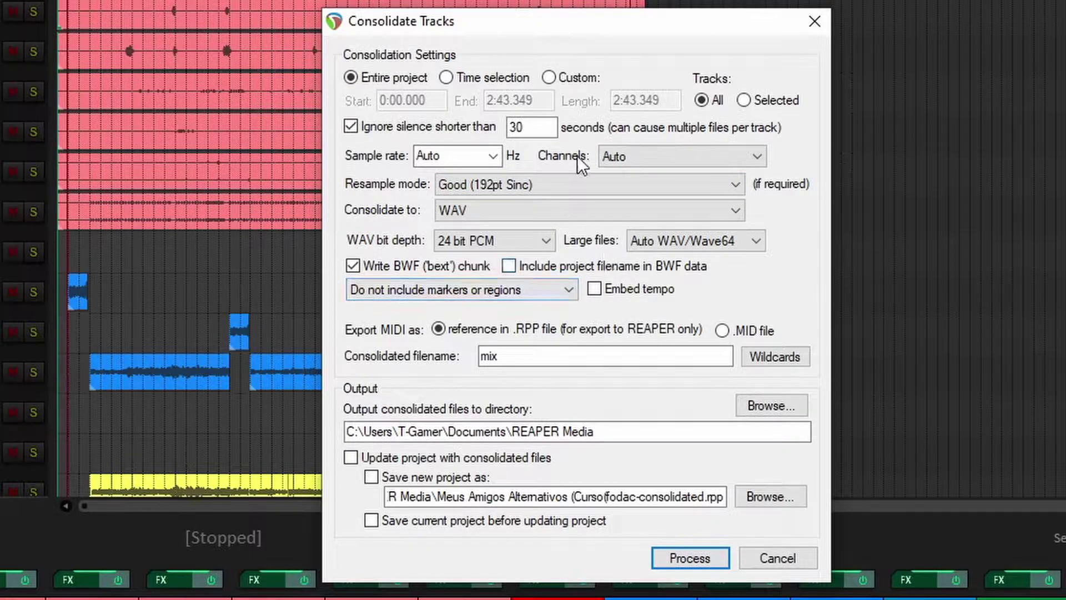
Limit the consolidation to the time selection, turn off ignoring short silence, and export MIDI as .MID files
left_click(445, 77)
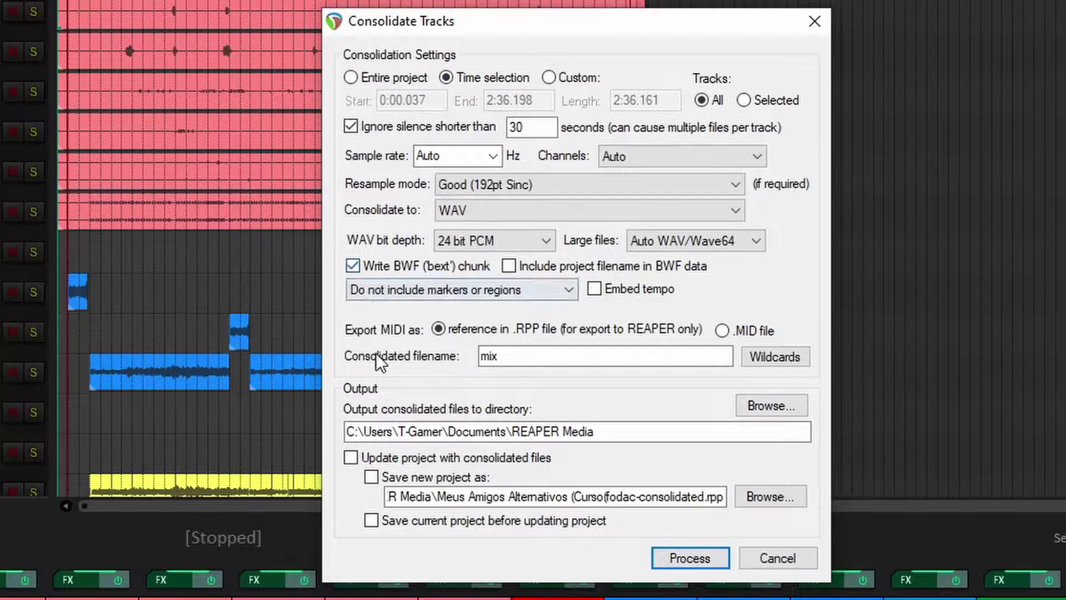
left_click(352, 130)
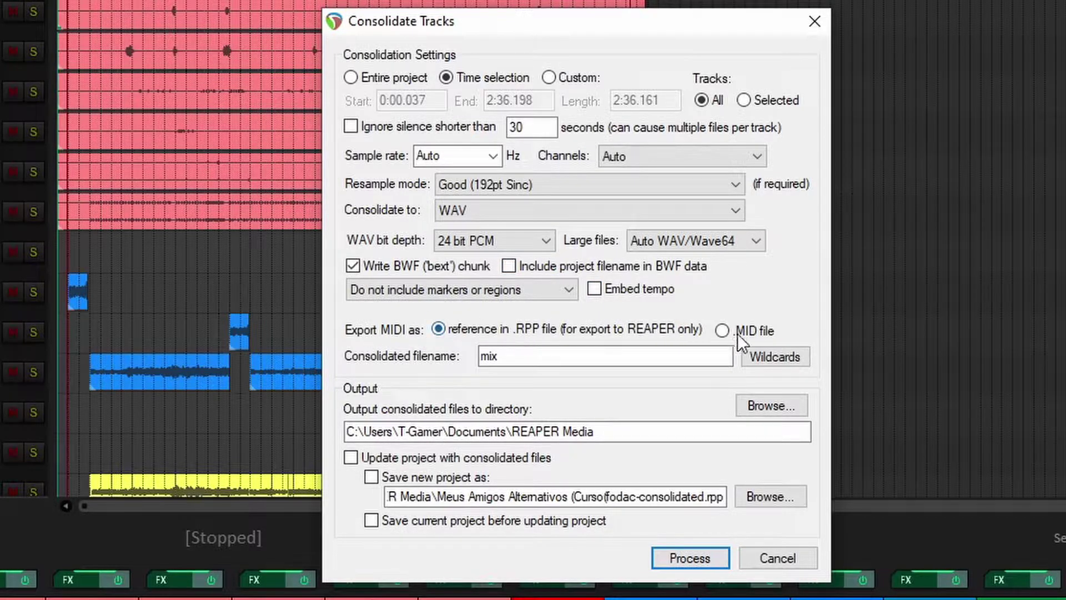
left_click(722, 330)
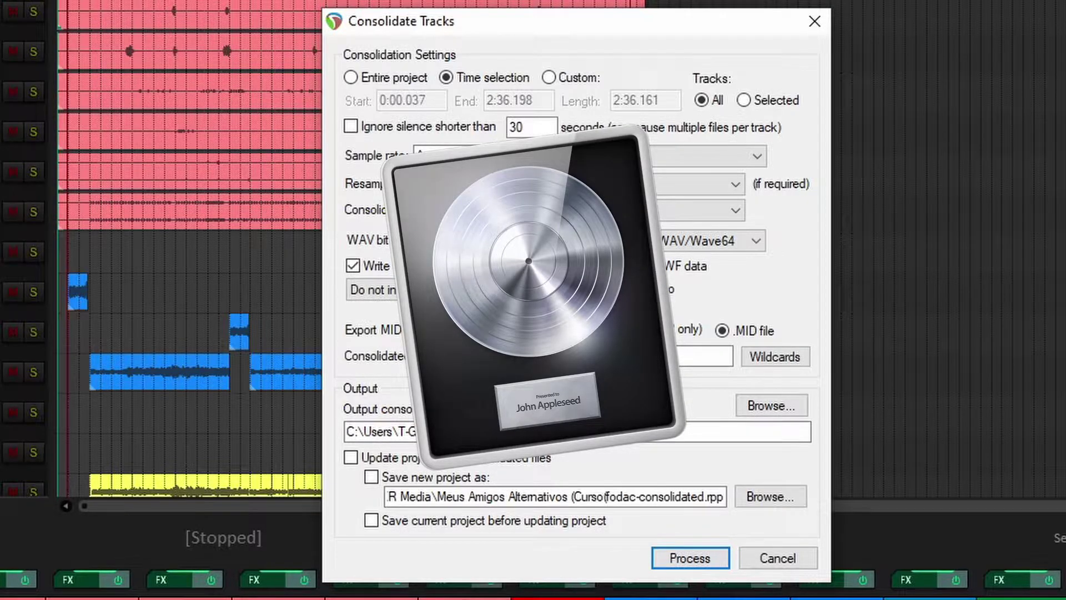
Replace the consolidated filename with the wildcards $track$project
key("BackSpace")
key("BackSpace")
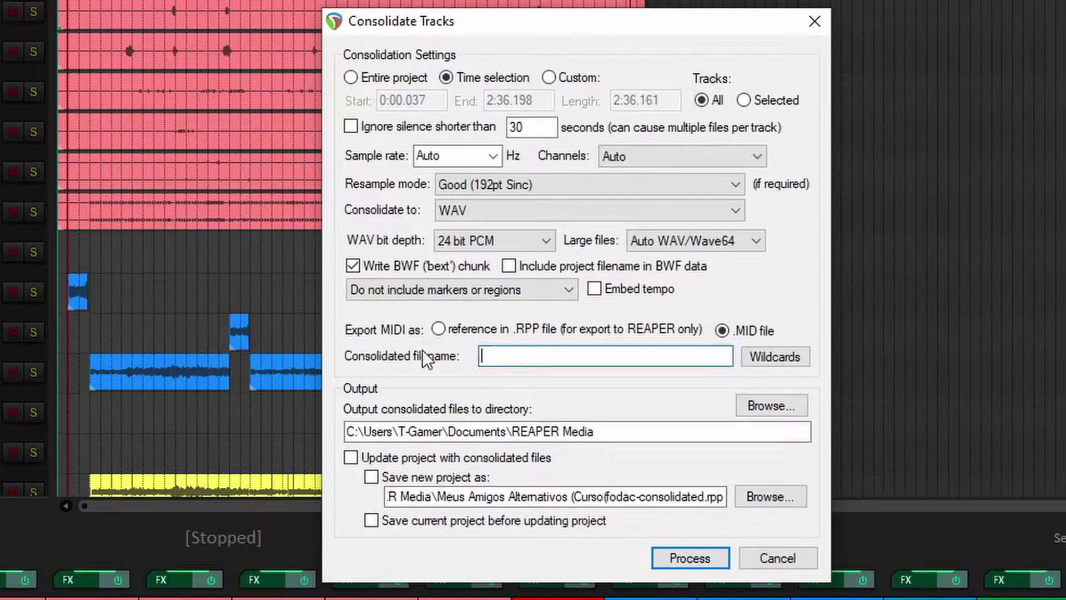
left_click(774, 357)
mouse_move(889, 383)
left_click(1021, 454)
left_click(774, 357)
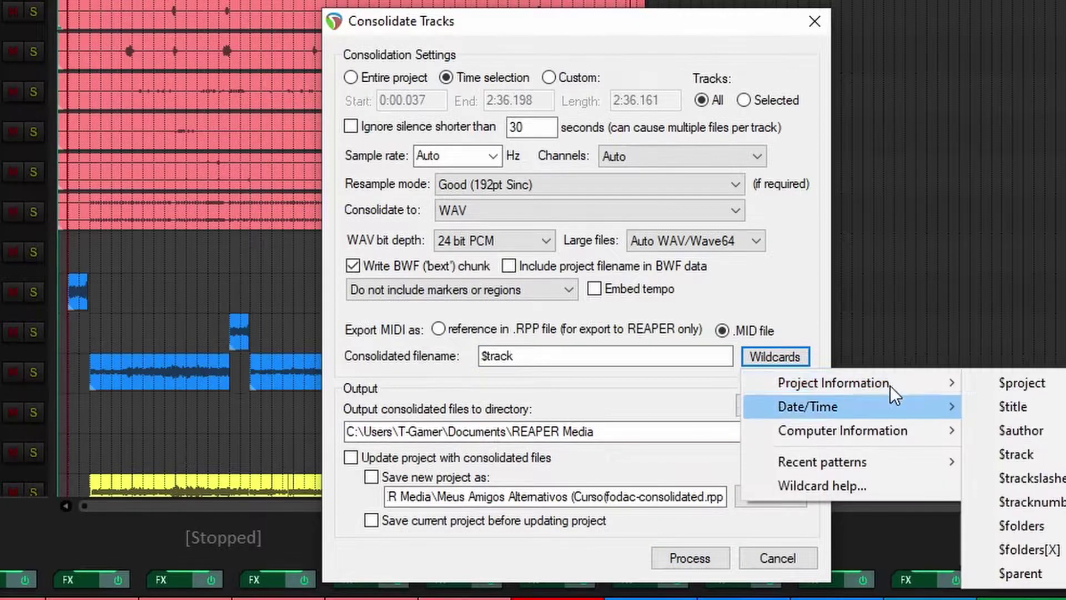
left_click(1021, 383)
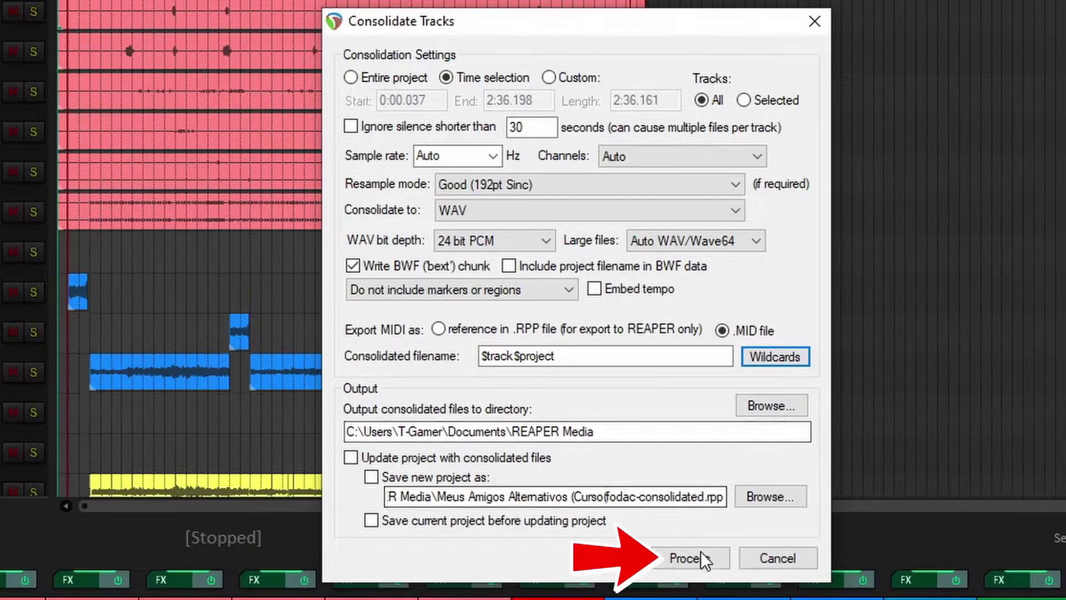
Process the track consolidation and check the exported files in the REAPER Media folder
left_click(703, 557)
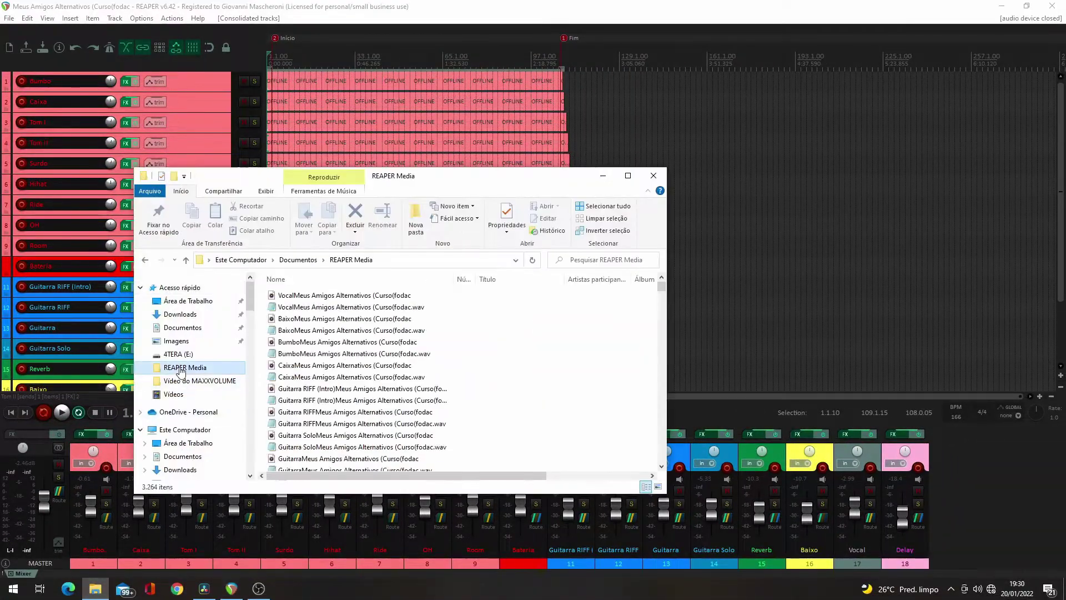
scroll(382, 332, "down", 3)
scroll(383, 333, "up", 4)
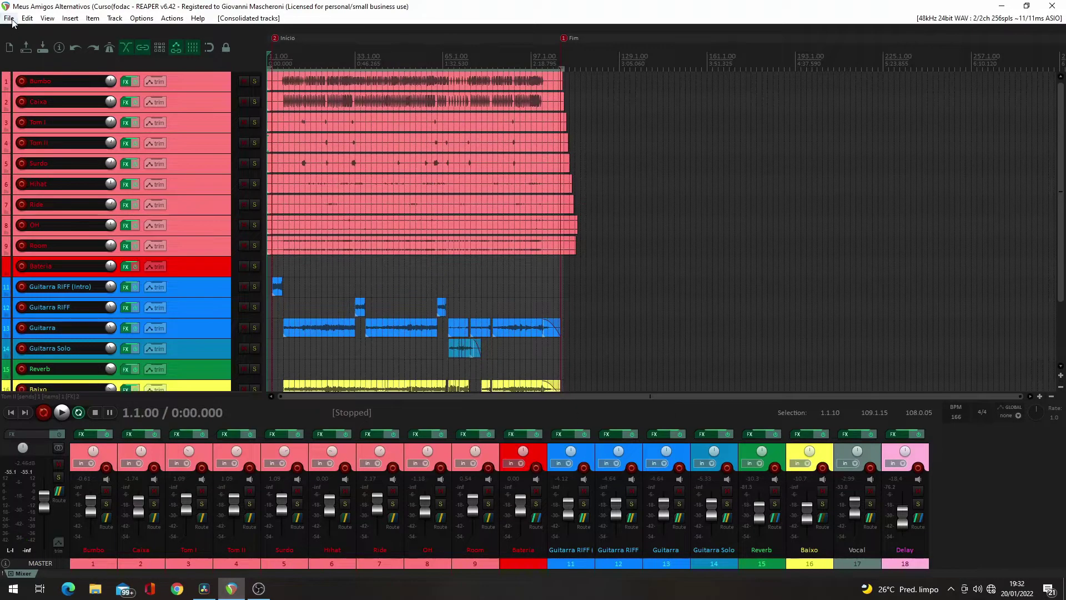
Create a new project and select the consolidated audio files of all tracks, starting with Vocal, in the REAPER Media folder
left_click(10, 18)
left_click(27, 32)
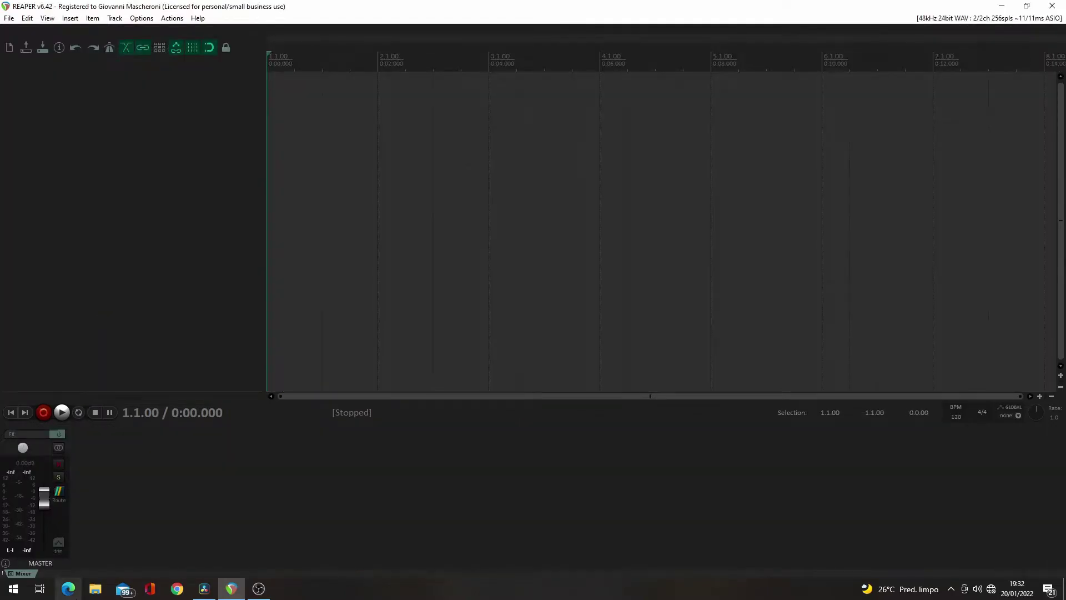
left_click(96, 588)
left_click(185, 367)
left_click(300, 295)
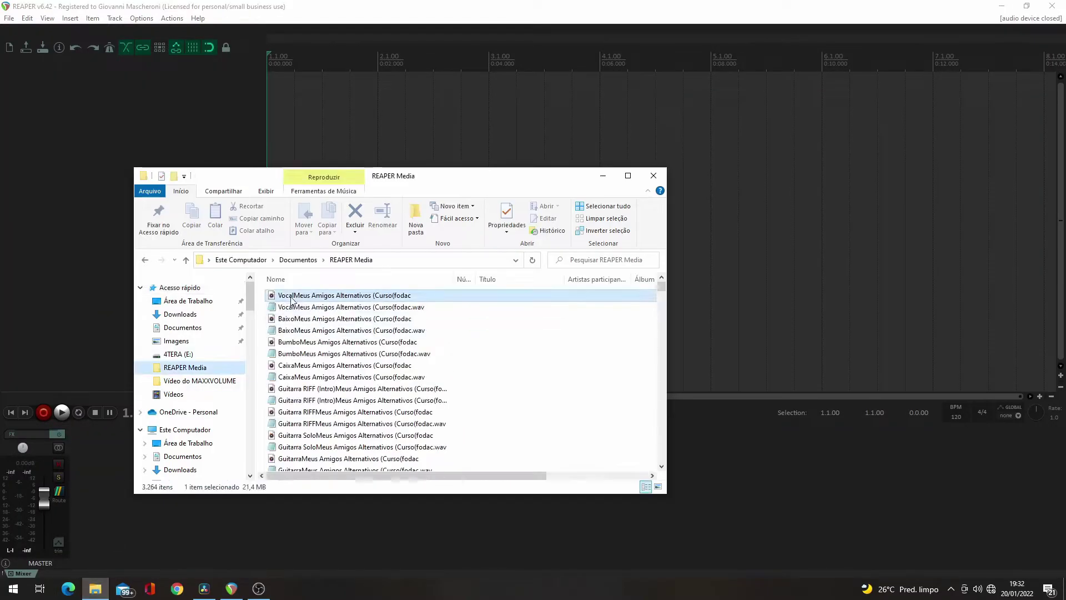
left_click(300, 318, "ctrl")
left_click(300, 341, "ctrl")
left_click(300, 388, "ctrl")
left_click(300, 411, "ctrl")
left_click(300, 435, "ctrl")
scroll(300, 435, "down", 1)
left_click(300, 429, "ctrl")
left_click(299, 453, "ctrl")
scroll(300, 453, "down", 2)
left_click(300, 429, "ctrl")
left_click(299, 453, "ctrl")
scroll(299, 453, "down", 2)
left_click(300, 411, "ctrl")
left_click(299, 434, "ctrl")
left_click(300, 429, "ctrl")
left_click(300, 453, "ctrl")
scroll(322, 300, "up", 6)
Insert the selected consolidated files into the empty project on separate tracks and play them back
left_click_drag(322, 300, 516, 309)
left_click(499, 308)
scroll(481, 338, "down", 3)
scroll(231, 283, "down", 8)
scroll(231, 282, "up", 8)
key("space")
key("space")
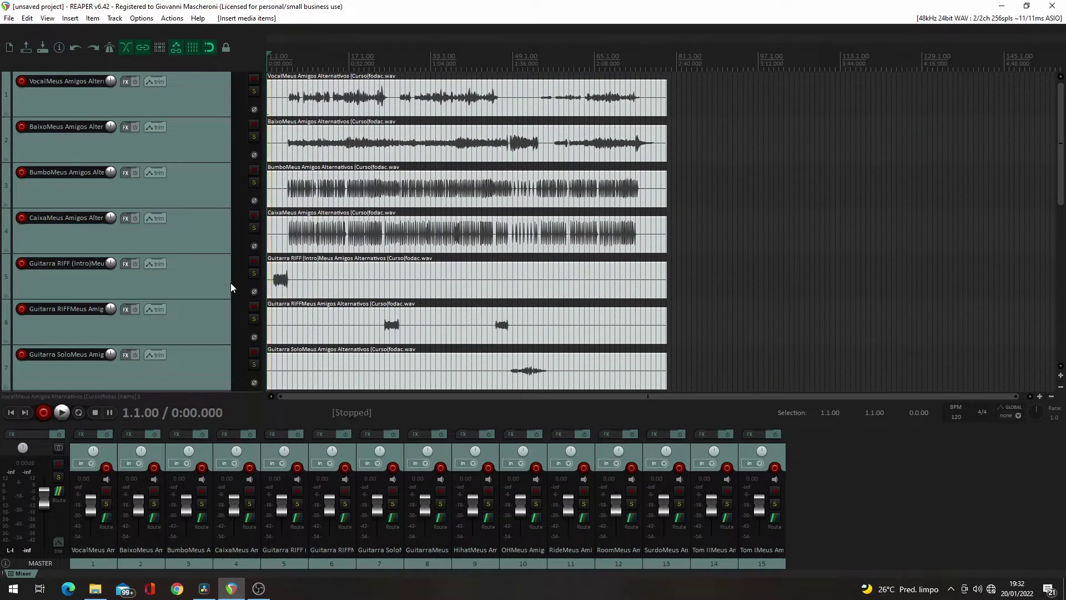
key("space")
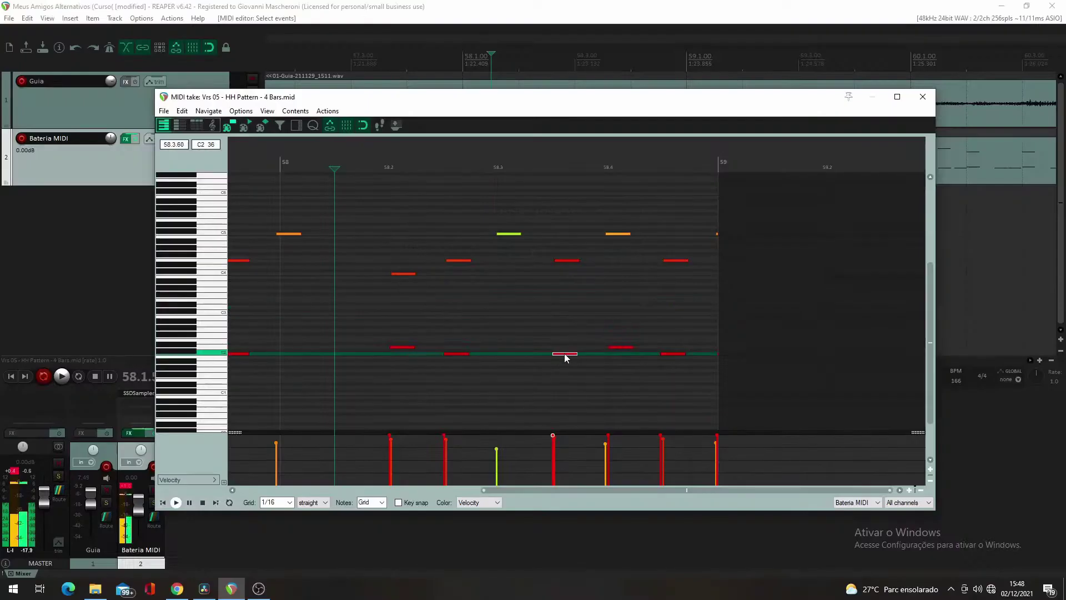
left_click(621, 330)
left_click(675, 344)
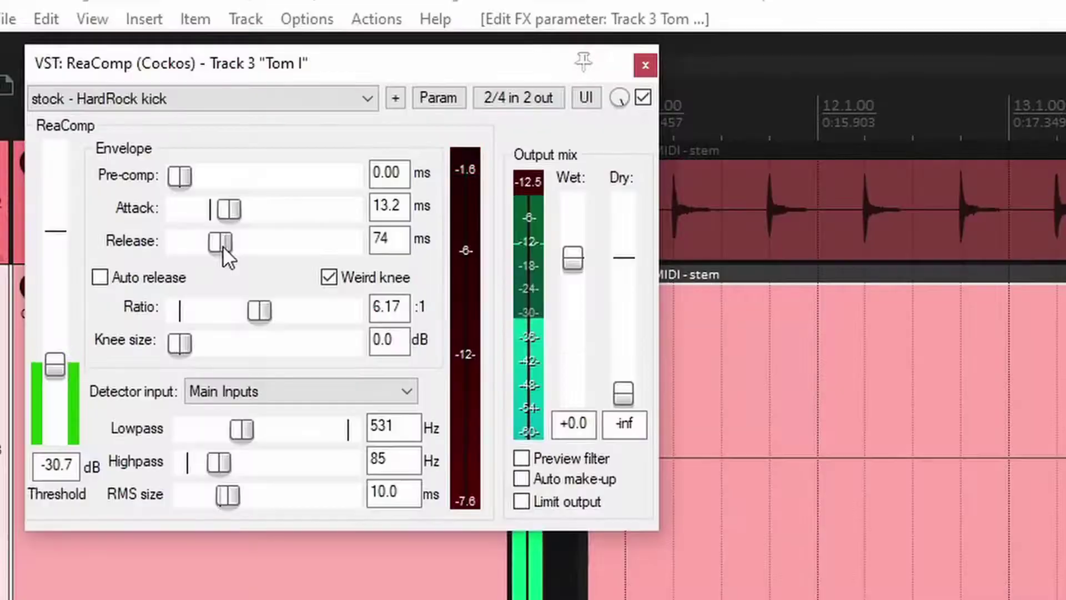
scroll(222, 246, "up", 2)
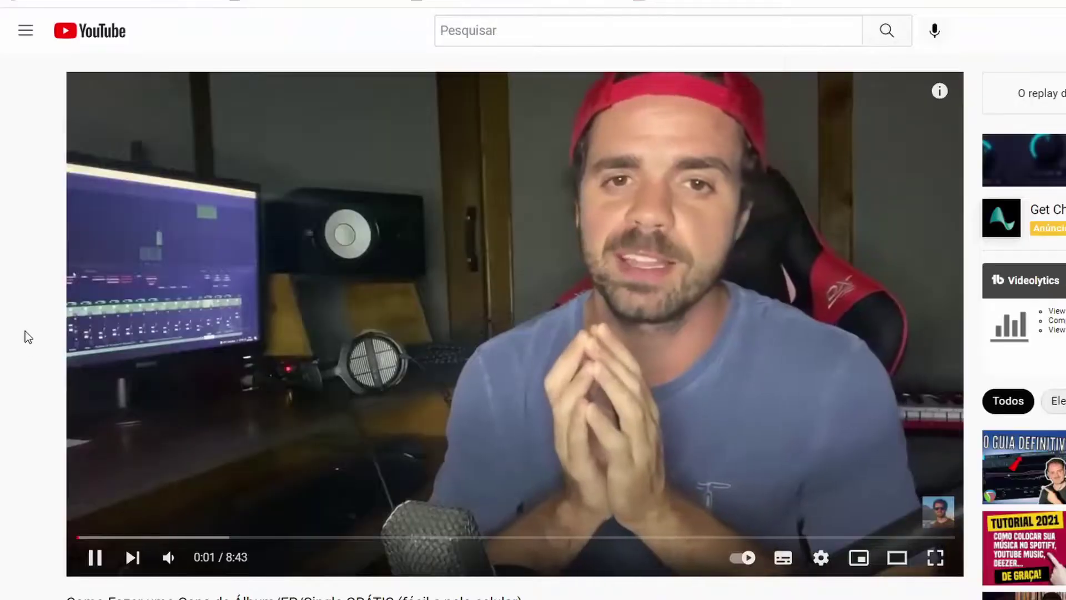
scroll(23, 333, "down", 8)
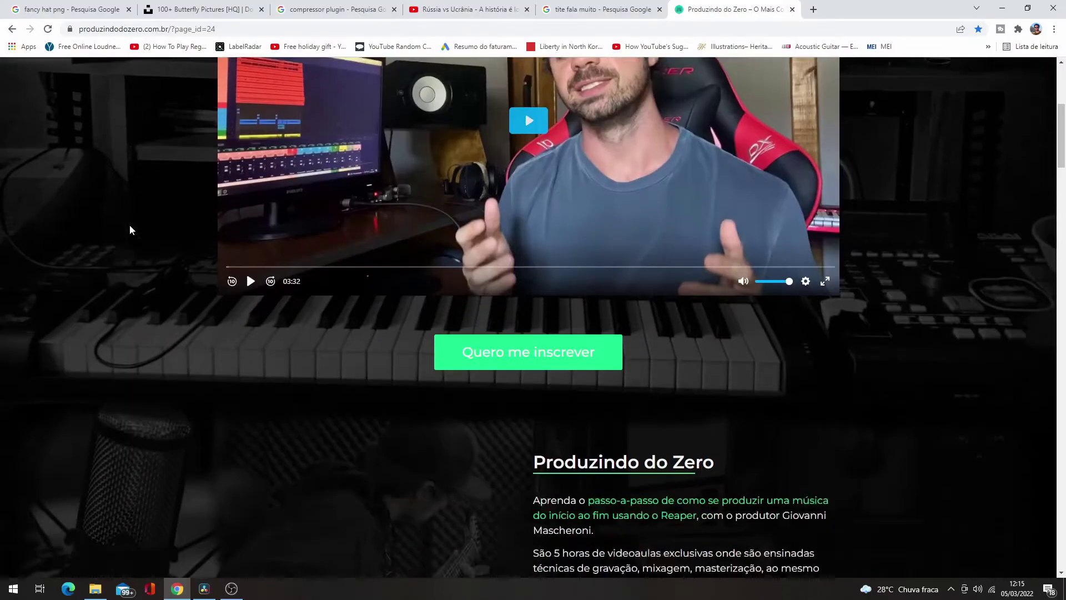
scroll(129, 225, "down", 10)
scroll(129, 224, "down", 15)
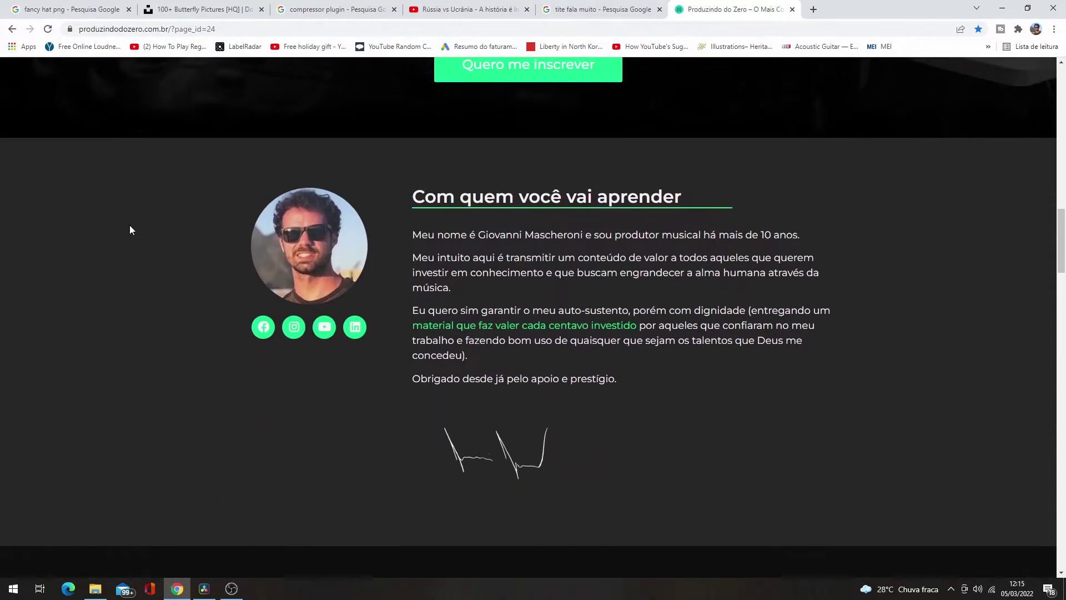
scroll(128, 225, "up", 2)
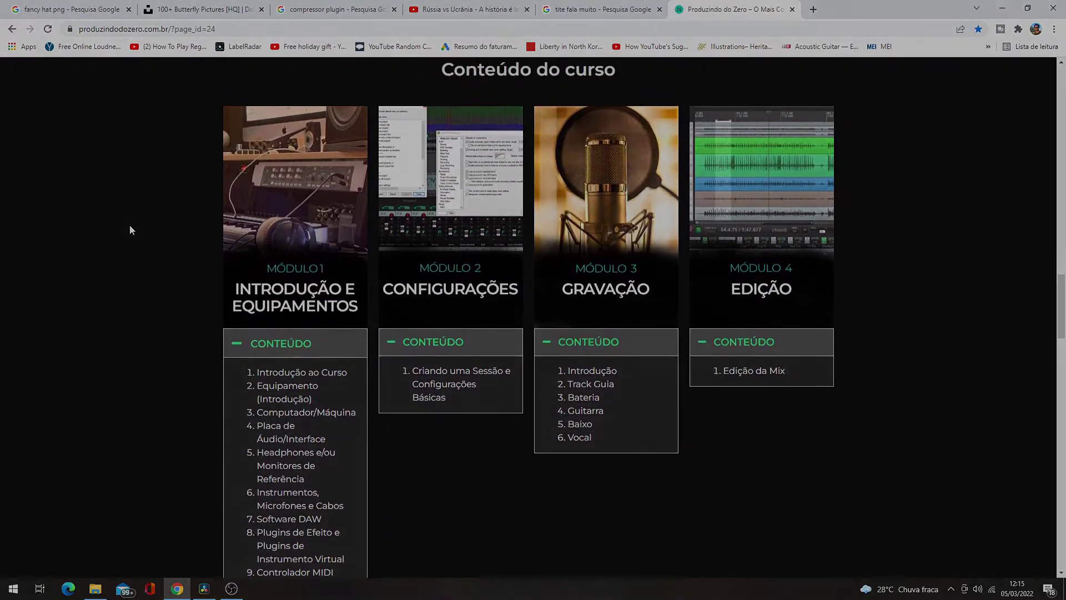